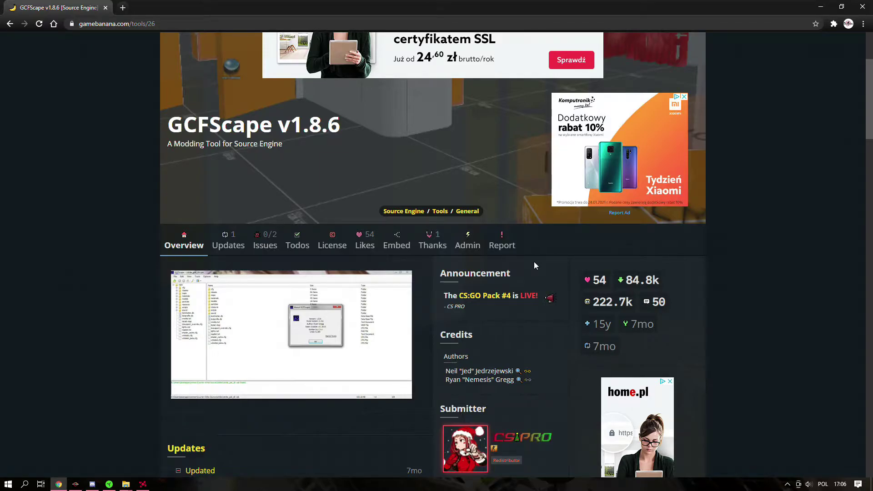
# - Examine the GCFScape v1.8.6 page on GameBanana, including its title, updates and description
pyautogui.scroll(-3, 315, 287)
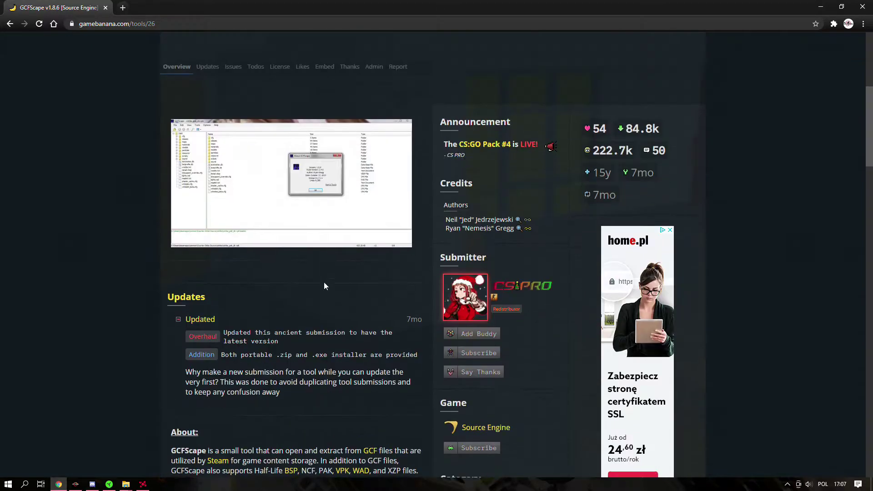
pyautogui.scroll(-9, 320, 273)
pyautogui.scroll(8, 302, 240)
pyautogui.scroll(2, 325, 180)
pyautogui.scroll(7, 287, 89)
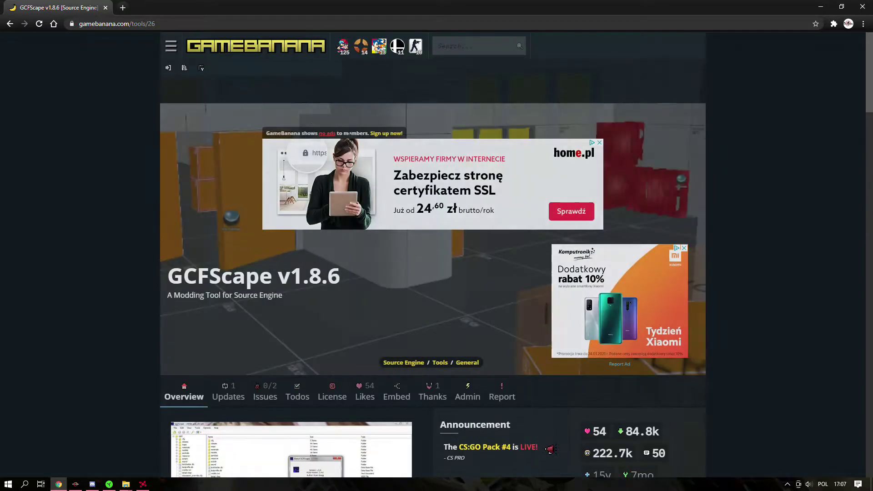
pyautogui.moveTo(168, 276); pyautogui.dragTo(326, 271)
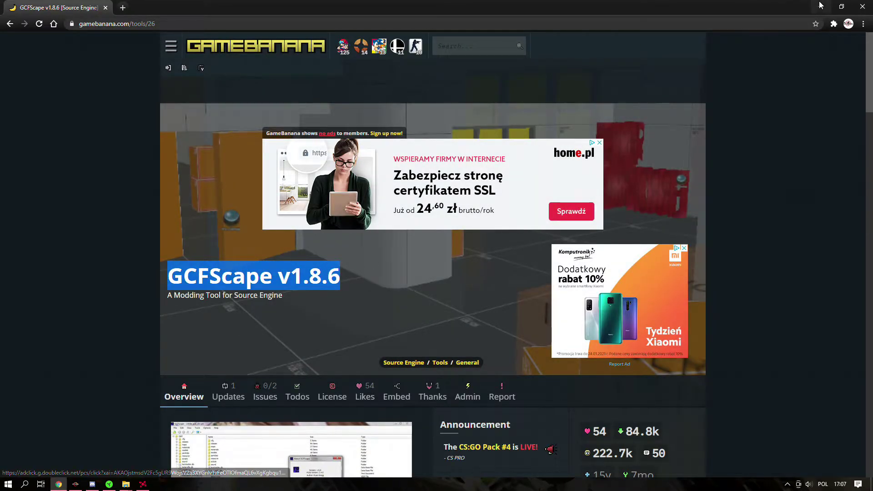
# - Switch to Steam and view the Team Fortress 2 and Source Filmmaker library entries
pyautogui.press('super+d')
pyautogui.doubleClick(842, 301)
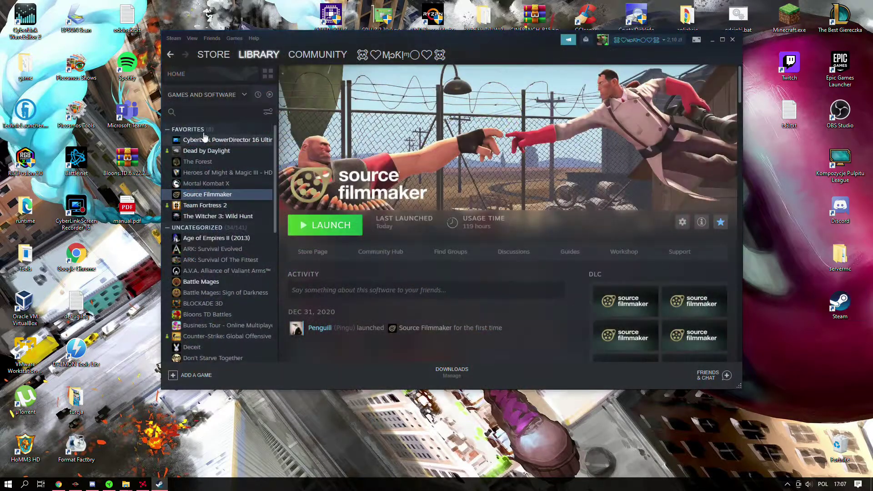
pyautogui.click(196, 206)
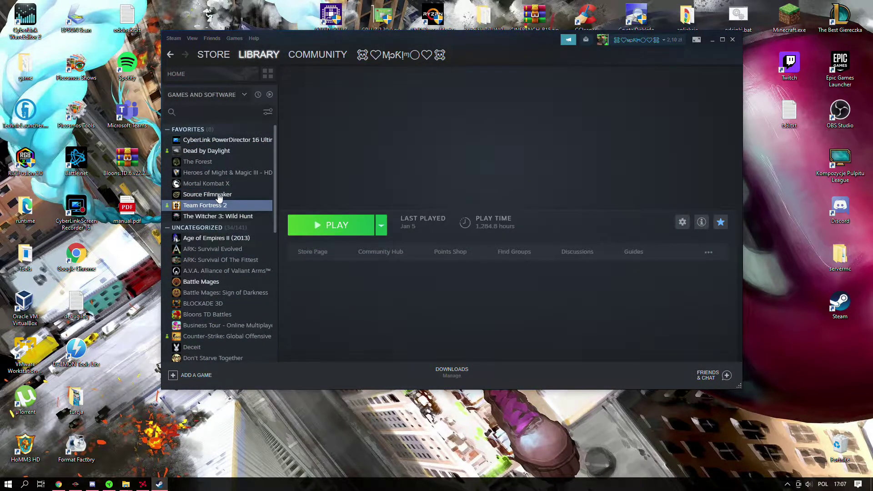
pyautogui.click(218, 195)
pyautogui.hotkey('alt', 'Tab')
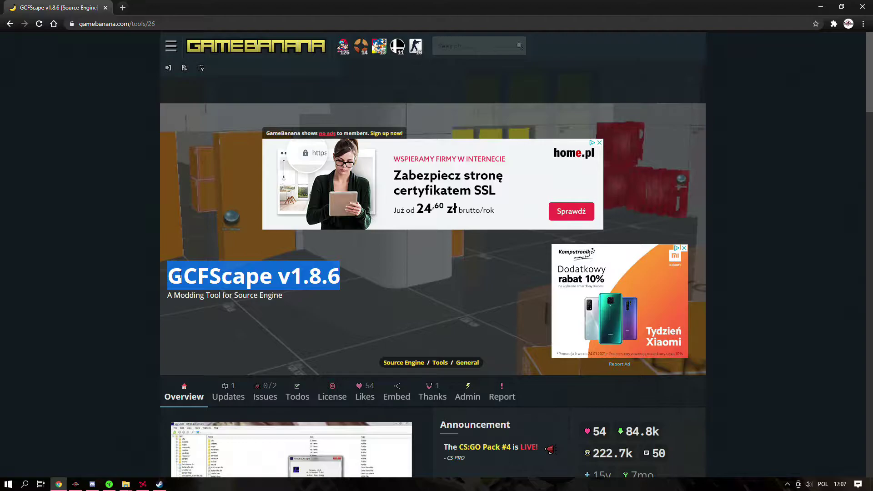
# - Download the GCFScape installer gcfscape_v186.exe from GameBanana and save it to the desktop folder Pulpit
pyautogui.click(230, 273)
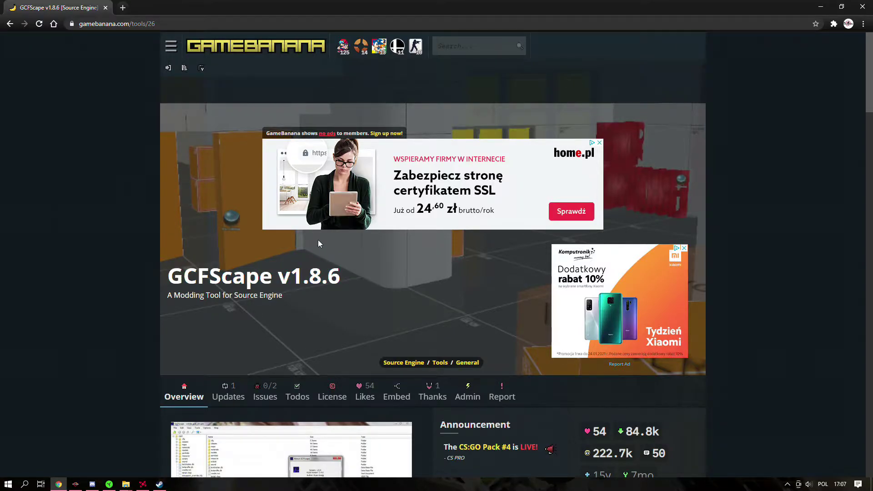
pyautogui.scroll(-14, 321, 241)
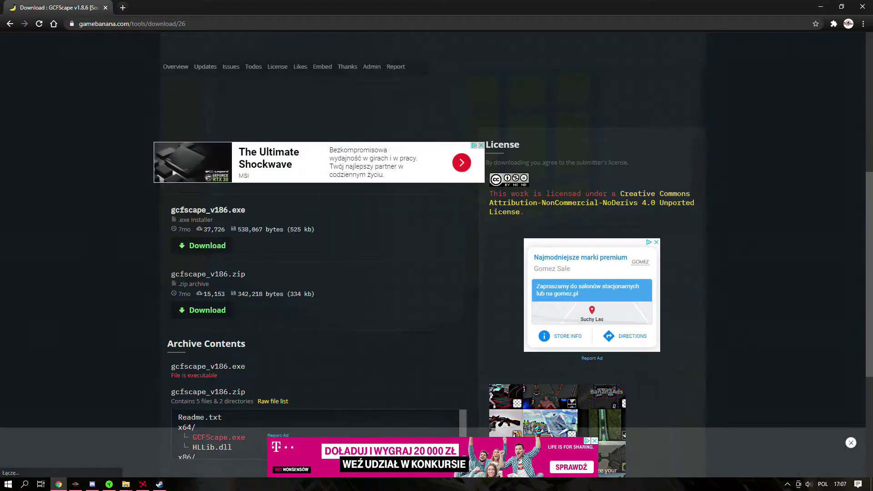
pyautogui.click(214, 249)
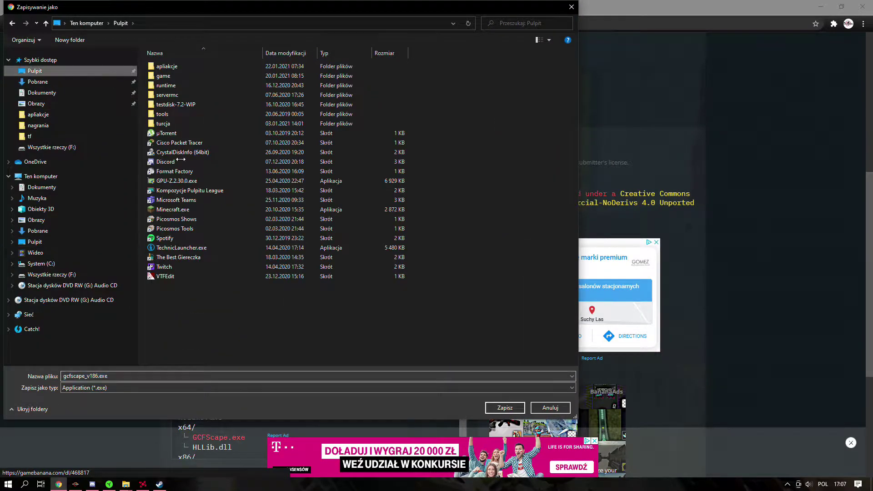
pyautogui.click(504, 407)
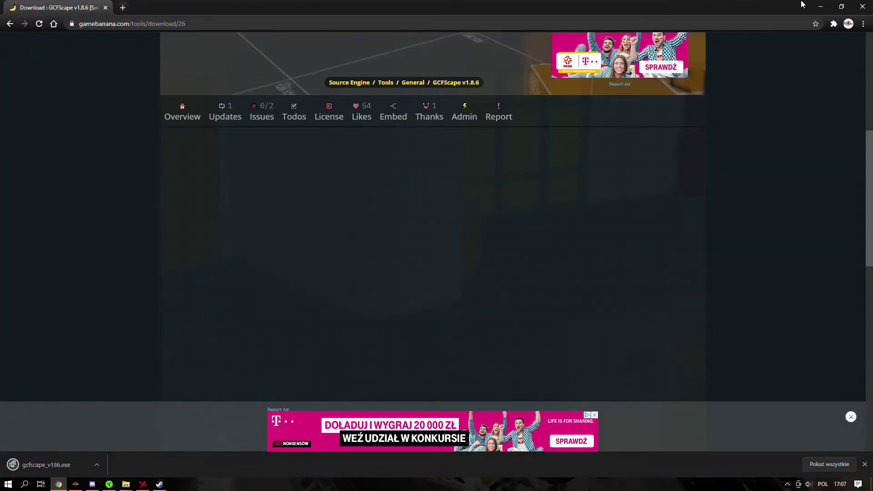
# - Run the gcfscape_v186.exe installer from the desktop and accept the license agreement
pyautogui.click(830, 8)
pyautogui.click(711, 37)
pyautogui.moveTo(128, 252); pyautogui.dragTo(442, 167)
pyautogui.doubleClick(434, 163)
pyautogui.click(394, 303)
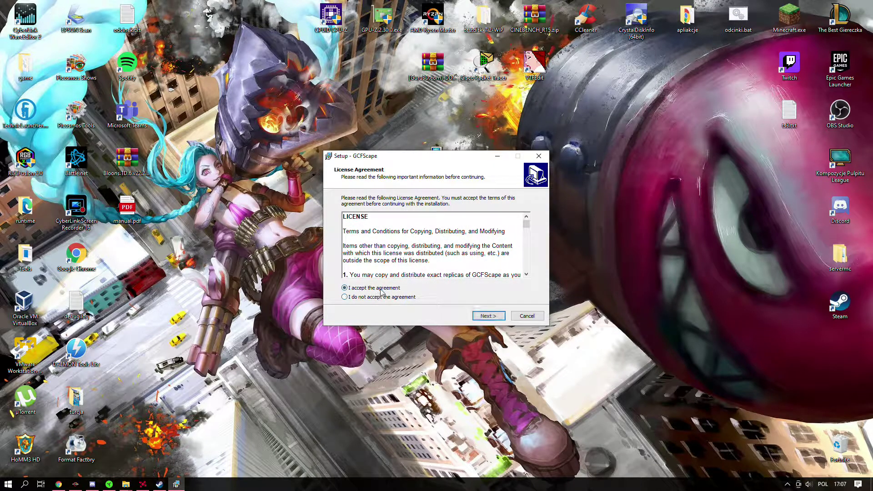
# - Install GCFScape with a desktop shortcut and its file associations, then finish setup and launch the program
pyautogui.click(498, 315)
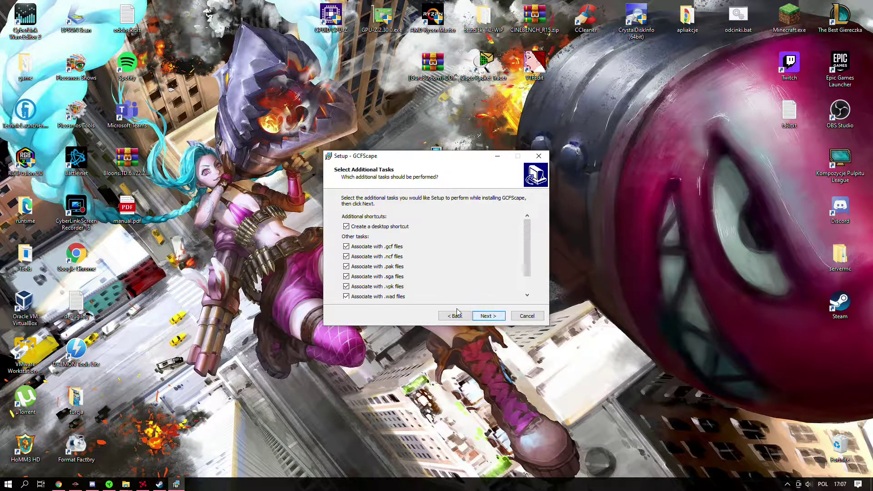
pyautogui.click(481, 316)
pyautogui.click(488, 317)
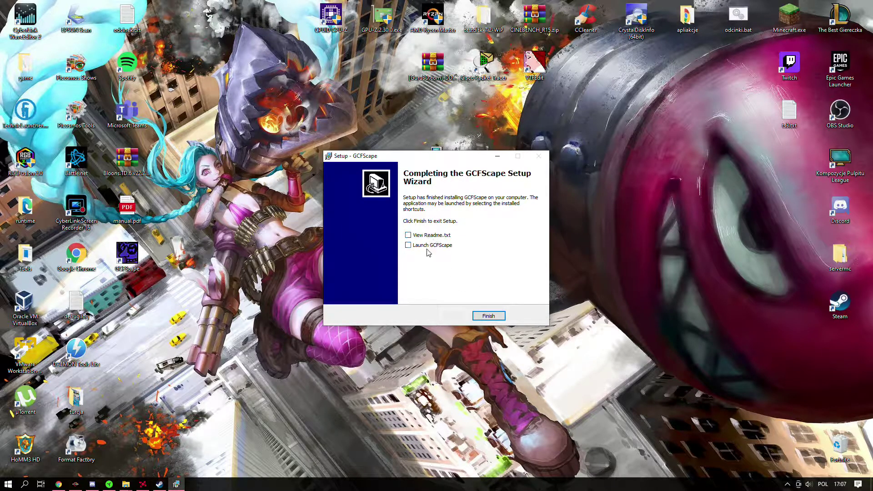
pyautogui.click(489, 316)
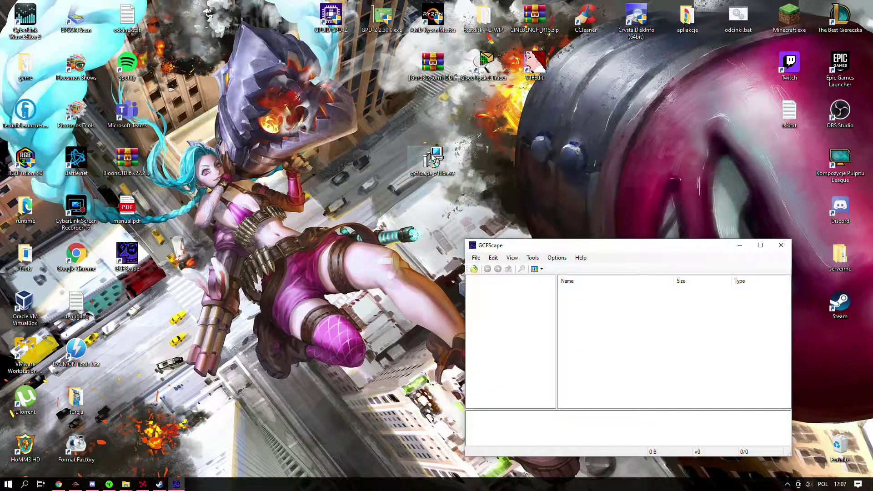
# - Move the GCFScape window aside and launch additional instances of the program from its desktop shortcut
pyautogui.moveTo(671, 247); pyautogui.dragTo(542, 155)
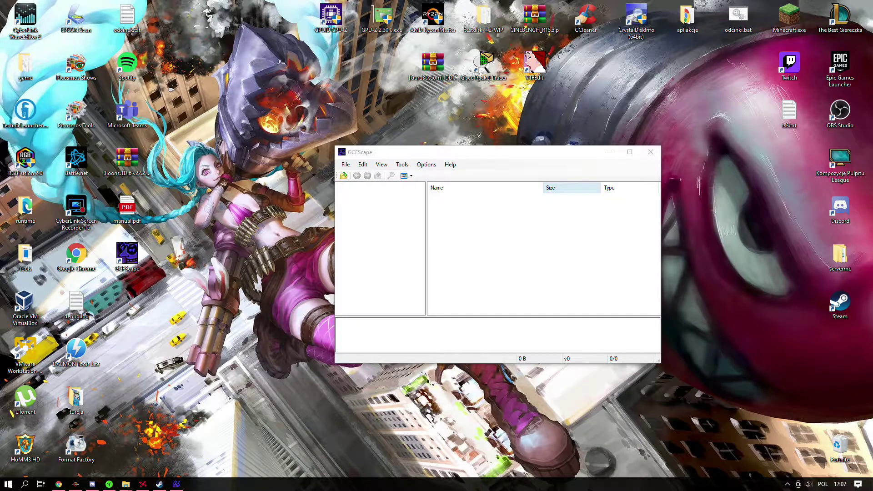
pyautogui.moveTo(423, 152); pyautogui.dragTo(225, 61)
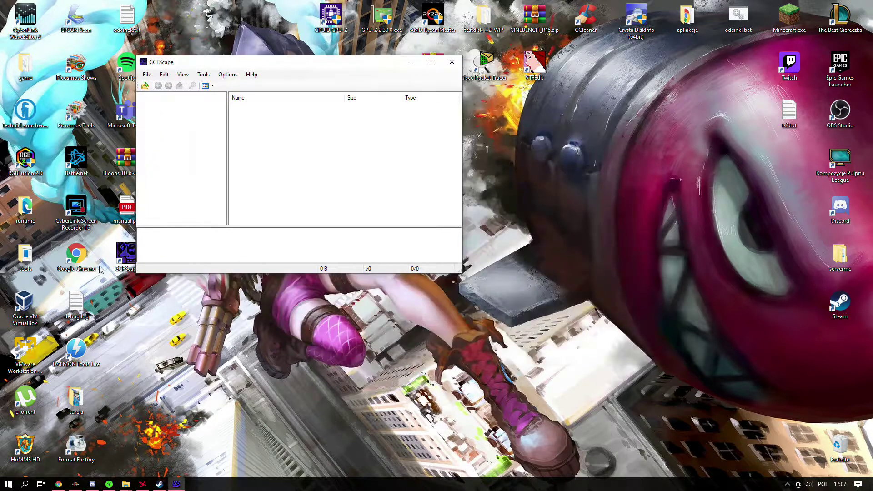
pyautogui.doubleClick(109, 265)
pyautogui.doubleClick(109, 264)
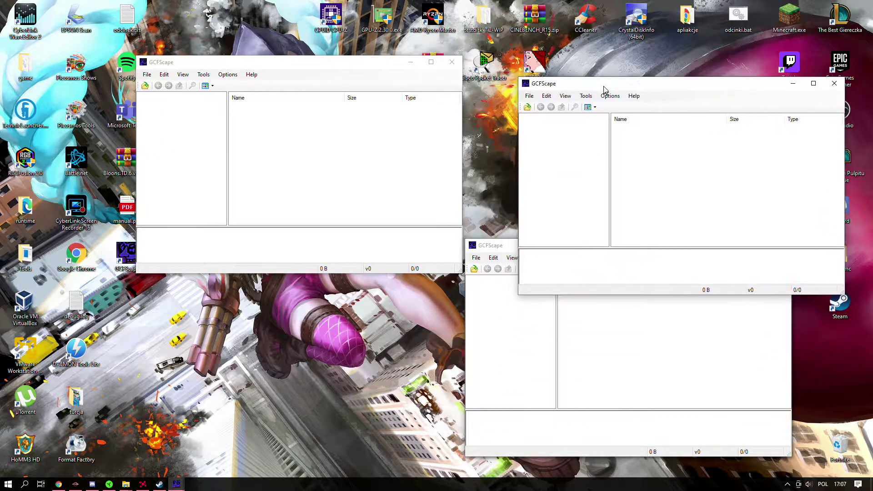
# - Arrange the four GCFScape windows in a two-by-two grid across the desktop
pyautogui.moveTo(493, 247); pyautogui.dragTo(175, 290)
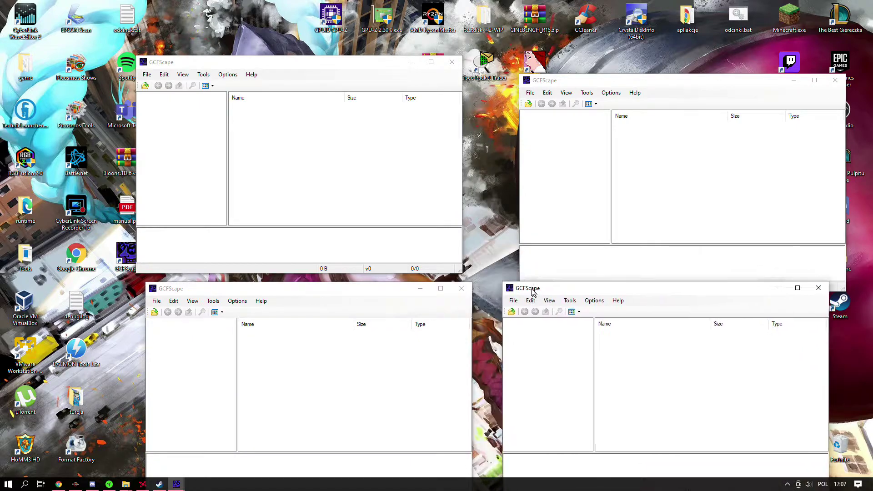
pyautogui.moveTo(330, 72); pyautogui.dragTo(239, 30)
pyautogui.moveTo(304, 291); pyautogui.dragTo(194, 258)
pyautogui.moveTo(641, 82); pyautogui.dragTo(634, 31)
pyautogui.moveTo(602, 282); pyautogui.dragTo(558, 256)
pyautogui.moveTo(631, 33); pyautogui.dragTo(586, 28)
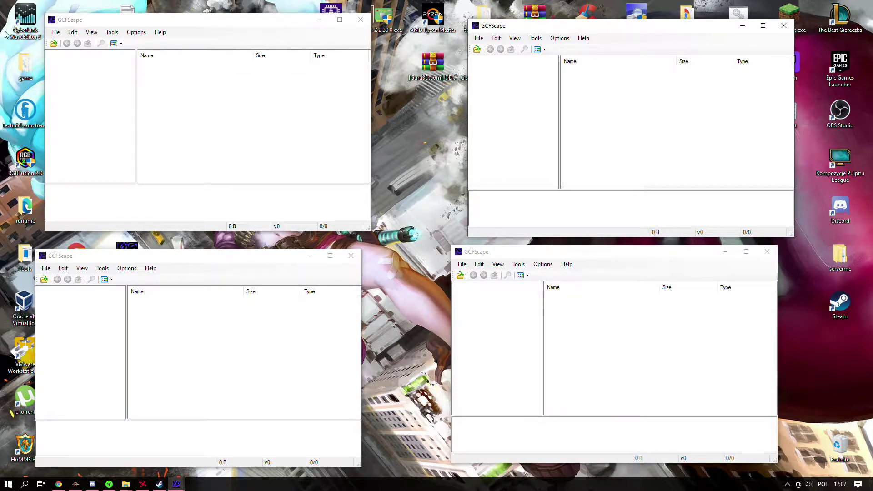
pyautogui.click(55, 32)
pyautogui.click(63, 41)
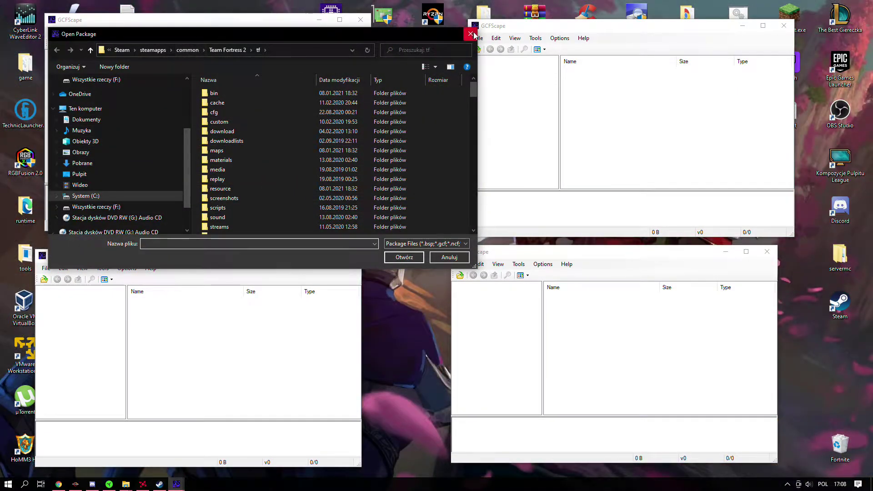
pyautogui.click(470, 33)
# - Start opening a package in the first GCFScape window and browse to Pliki programów (x86) on drive C
pyautogui.click(55, 33)
pyautogui.click(60, 41)
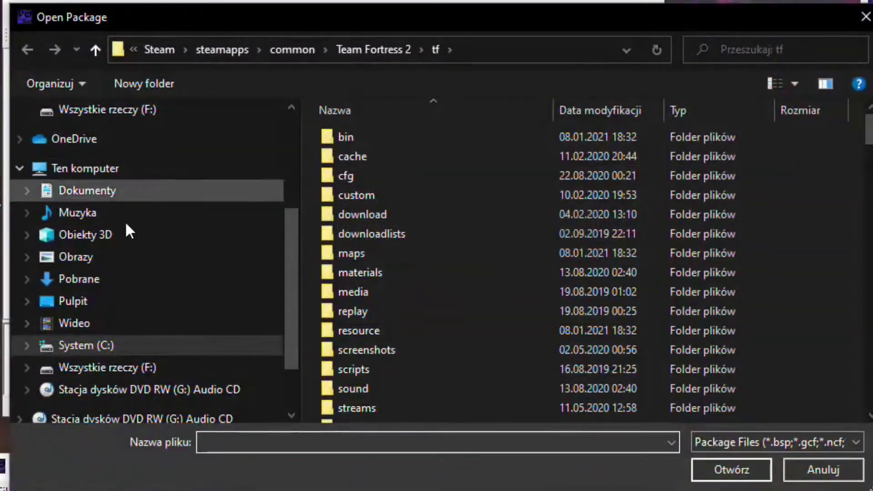
pyautogui.click(43, 170)
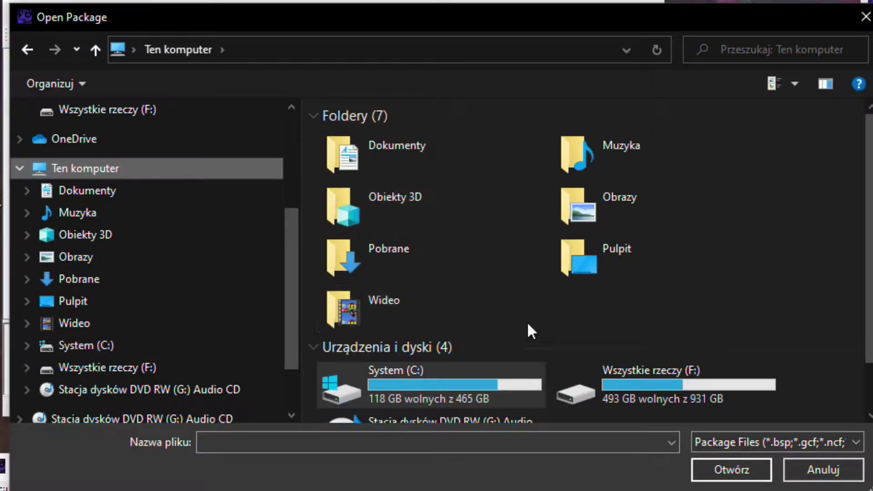
pyautogui.scroll(-1, 452, 342)
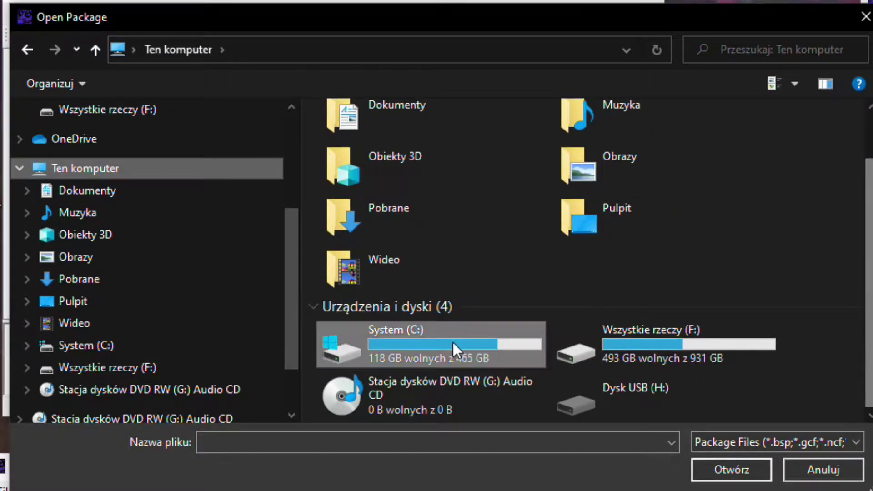
pyautogui.doubleClick(452, 342)
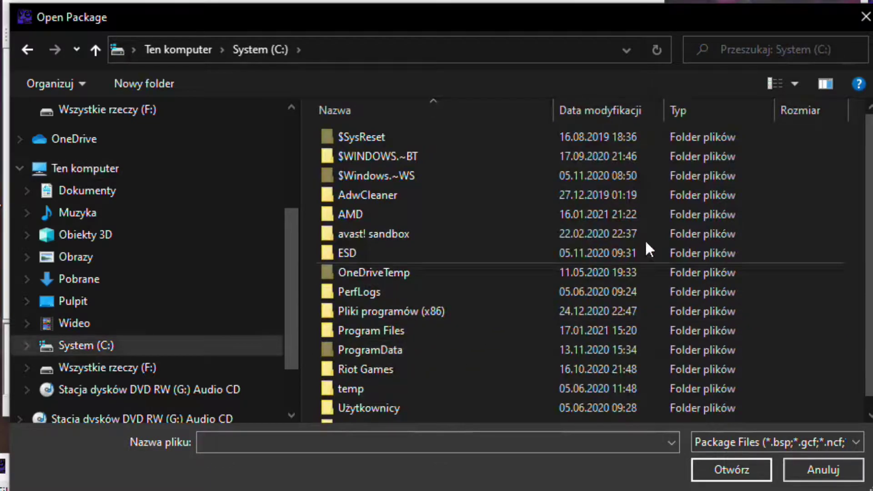
pyautogui.scroll(-1, 405, 293)
pyautogui.doubleClick(403, 293)
# - Browse through Steam, steamapps, common and Team Fortress 2 to the tf folder
pyautogui.scroll(-8, 439, 242)
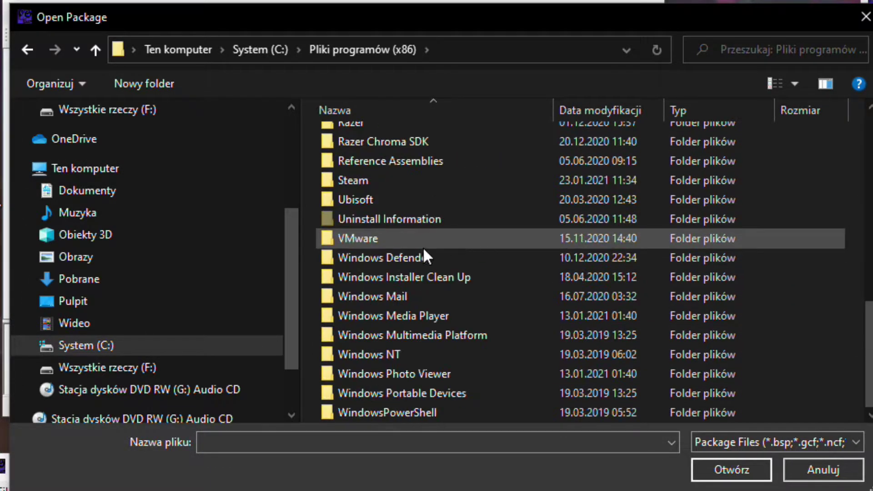
pyautogui.doubleClick(362, 180)
pyautogui.scroll(-3, 378, 247)
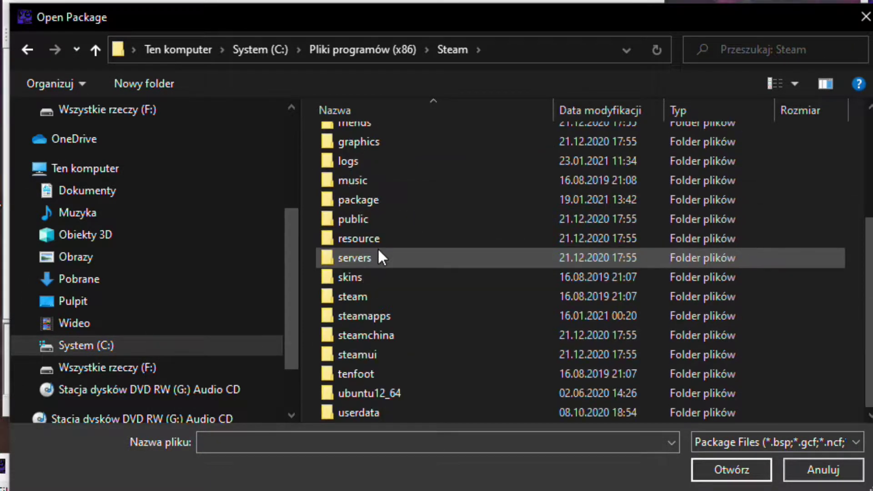
pyautogui.doubleClick(397, 317)
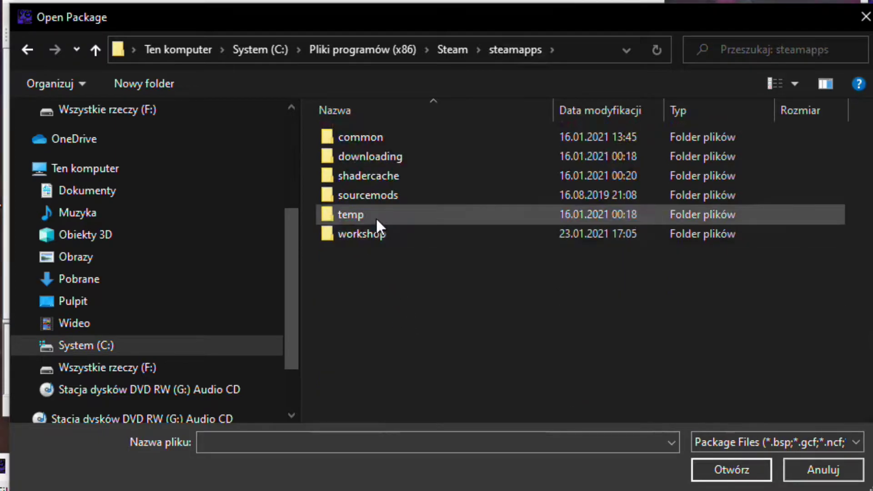
pyautogui.doubleClick(375, 136)
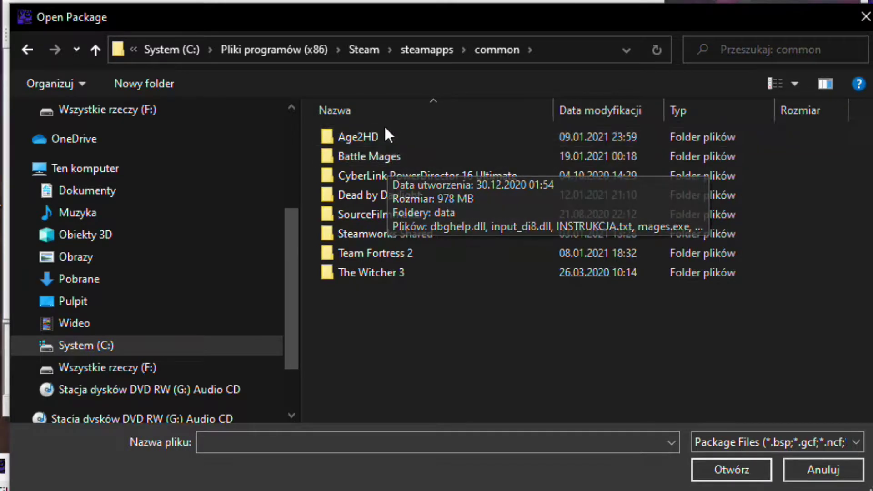
pyautogui.doubleClick(368, 255)
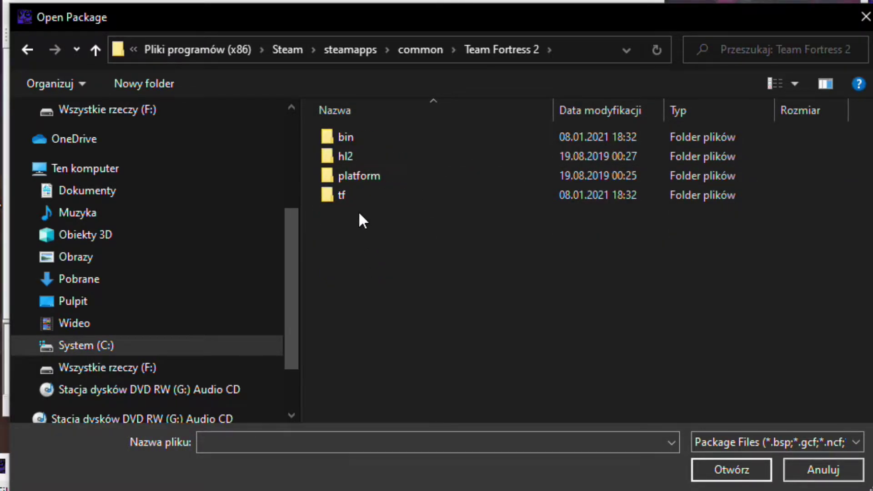
pyautogui.doubleClick(348, 197)
# - Find tf2_misc_dir.vpk among the Team Fortress 2 packages and open it in the first GCFScape window
pyautogui.scroll(-10, 389, 197)
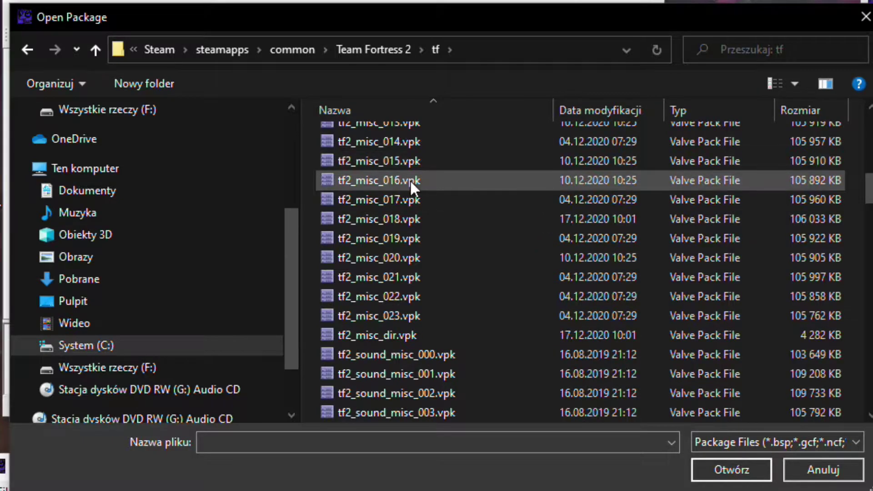
pyautogui.scroll(7, 411, 180)
pyautogui.scroll(-10, 405, 186)
pyautogui.scroll(10, 416, 197)
pyautogui.scroll(-6, 416, 199)
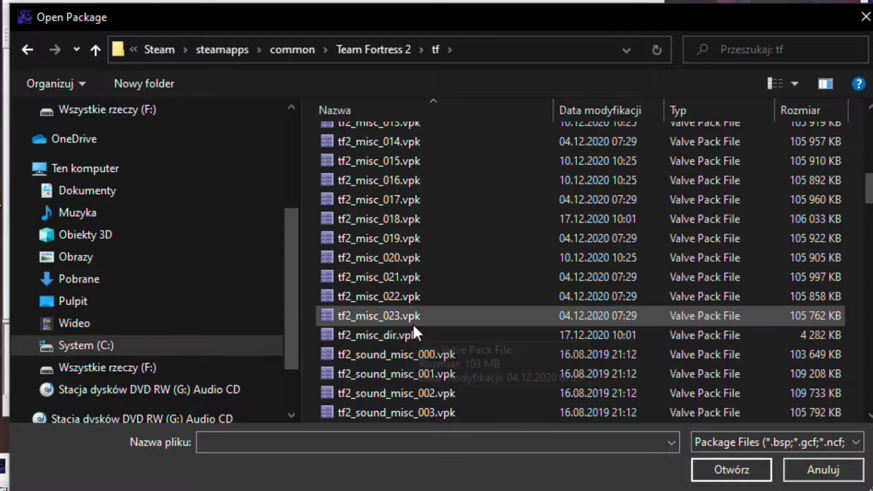
pyautogui.scroll(3, 399, 225)
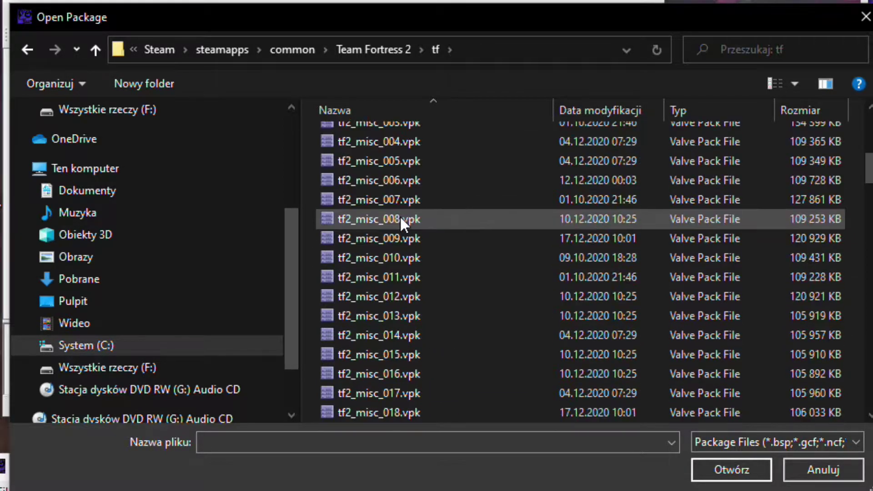
pyautogui.scroll(-3, 401, 222)
pyautogui.click(360, 336)
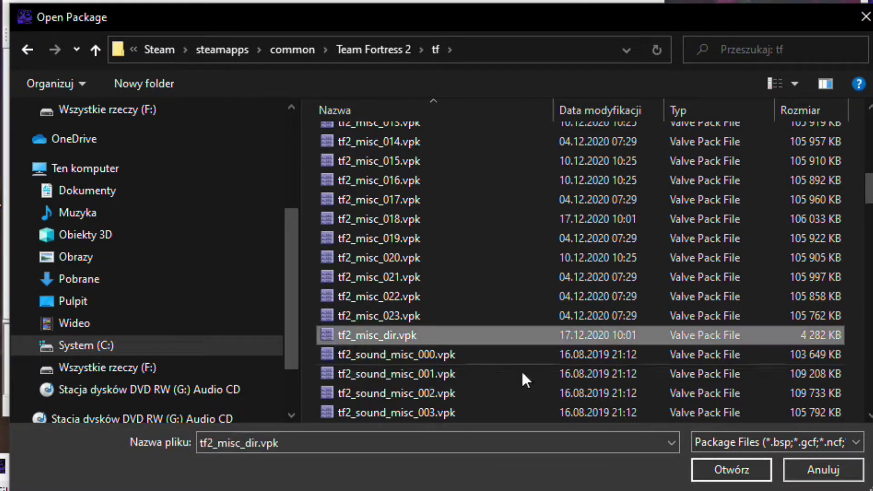
pyautogui.click(735, 466)
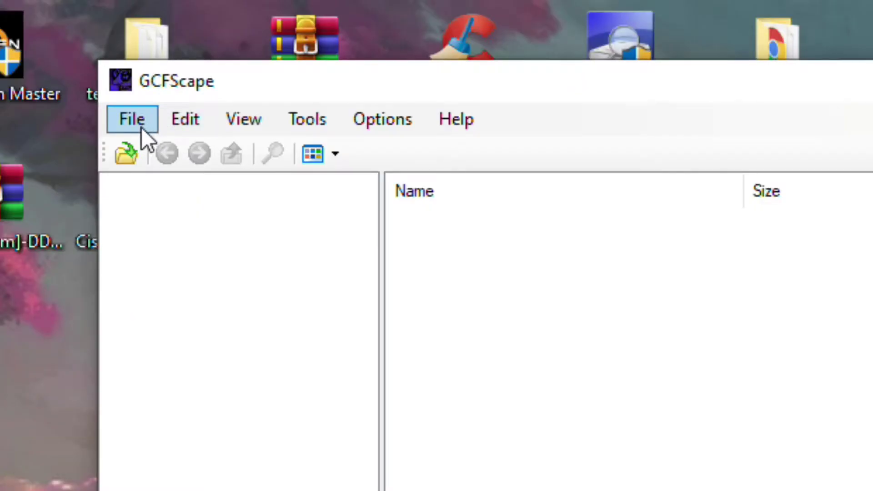
# - Find tf2_sound_misc_dir.vpk in the tf folder and open it in the second GCFScape window
pyautogui.click(483, 40)
pyautogui.click(491, 48)
pyautogui.scroll(-15, 460, 250)
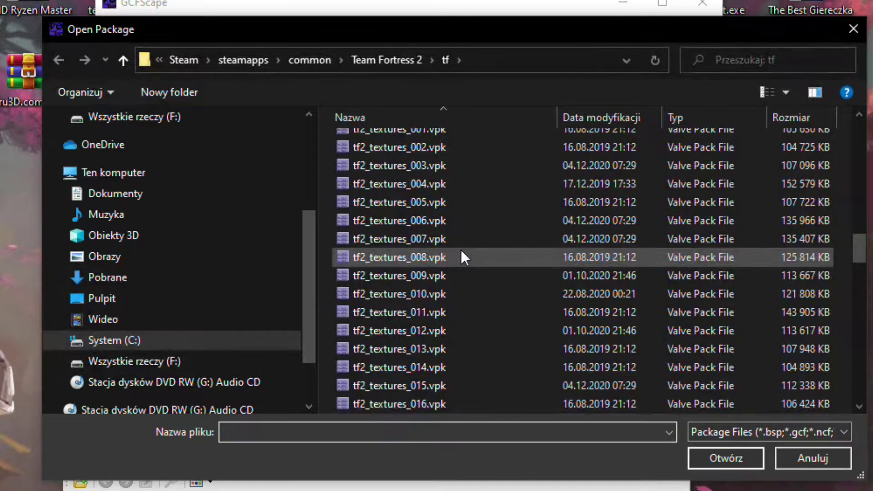
pyautogui.scroll(12, 460, 249)
pyautogui.scroll(15, 450, 243)
pyautogui.scroll(-15, 445, 240)
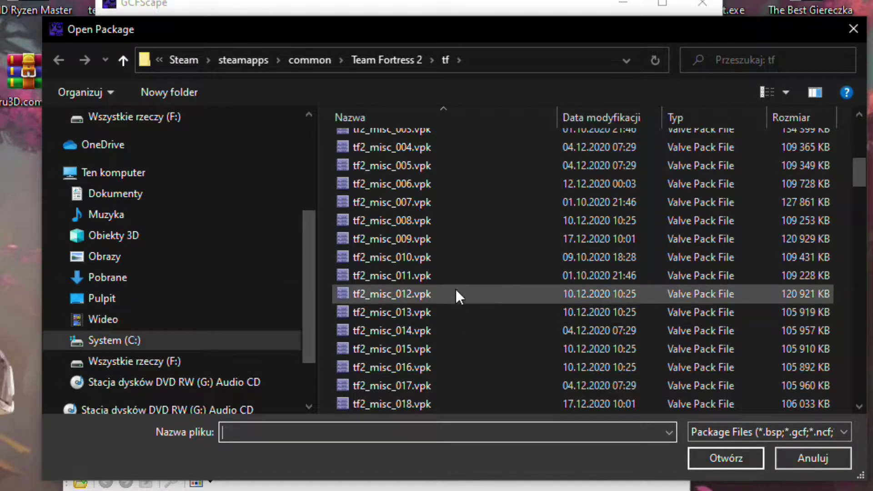
pyautogui.scroll(3, 419, 225)
pyautogui.scroll(-7, 419, 225)
pyautogui.scroll(-3, 415, 322)
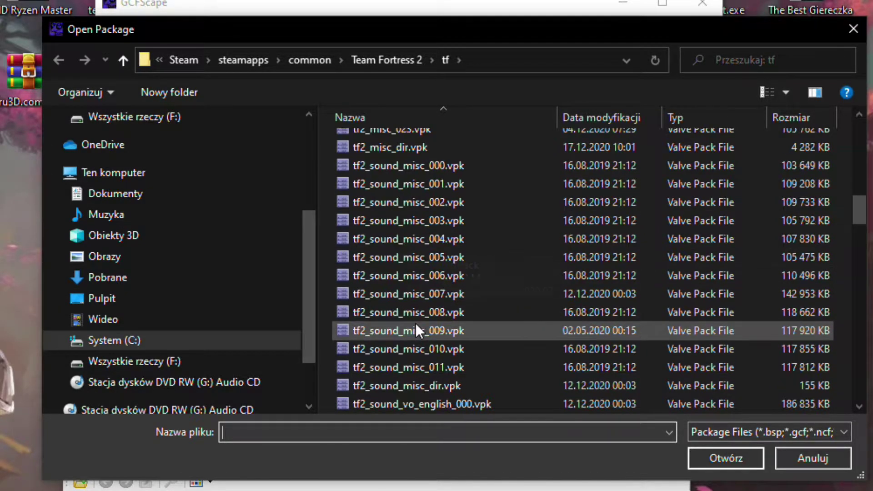
pyautogui.click(428, 385)
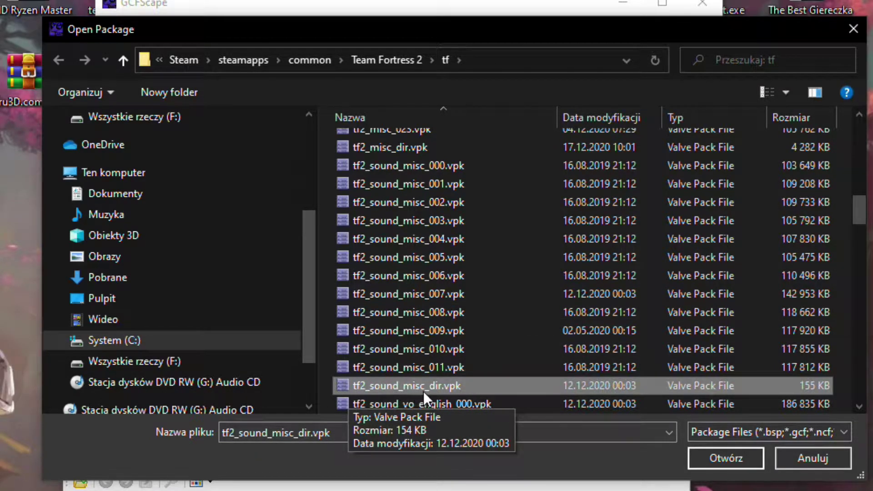
pyautogui.click(727, 459)
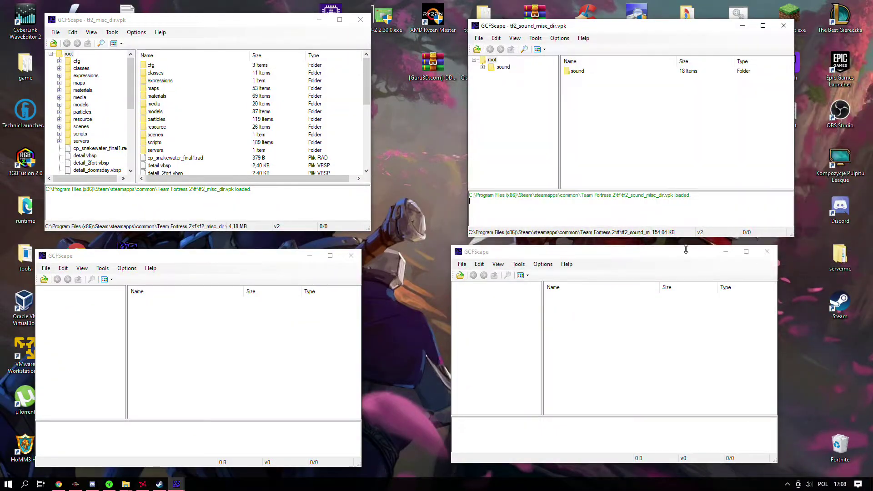
# - Open the tf2_sound_vo_english_dir.vpk package in the third GCFScape window
pyautogui.click(47, 269)
pyautogui.click(57, 278)
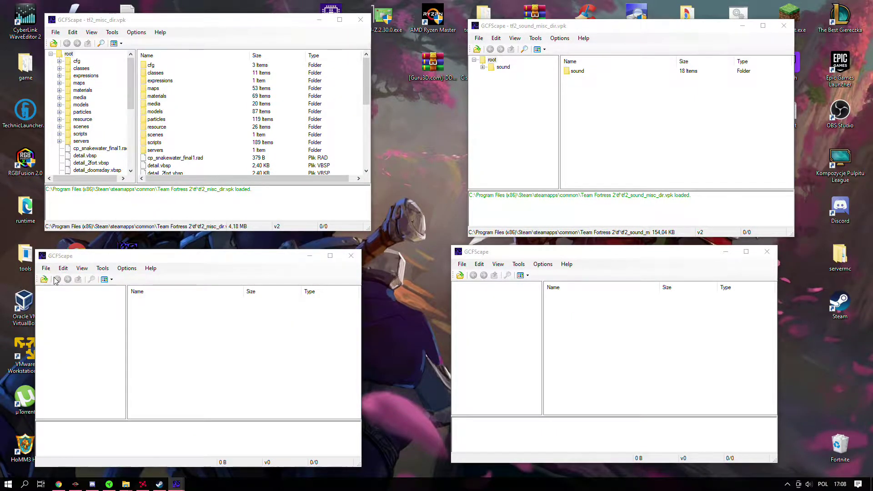
pyautogui.scroll(-15, 453, 209)
pyautogui.scroll(3, 453, 221)
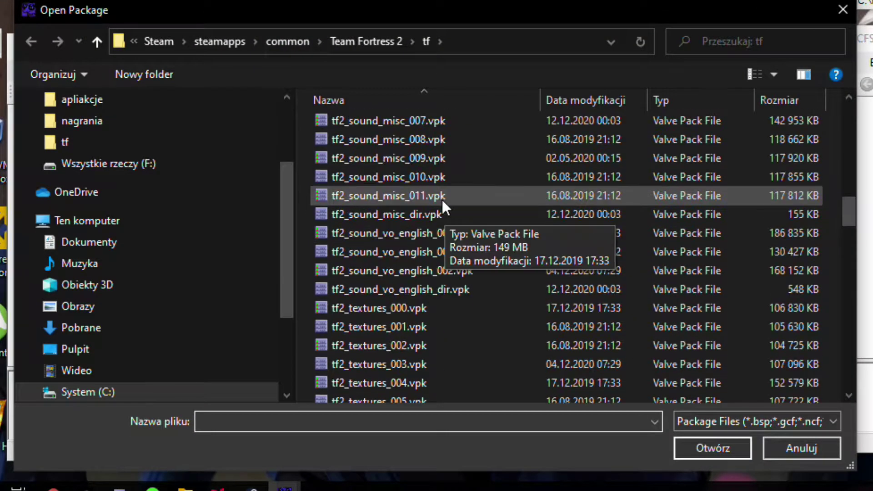
pyautogui.click(450, 289)
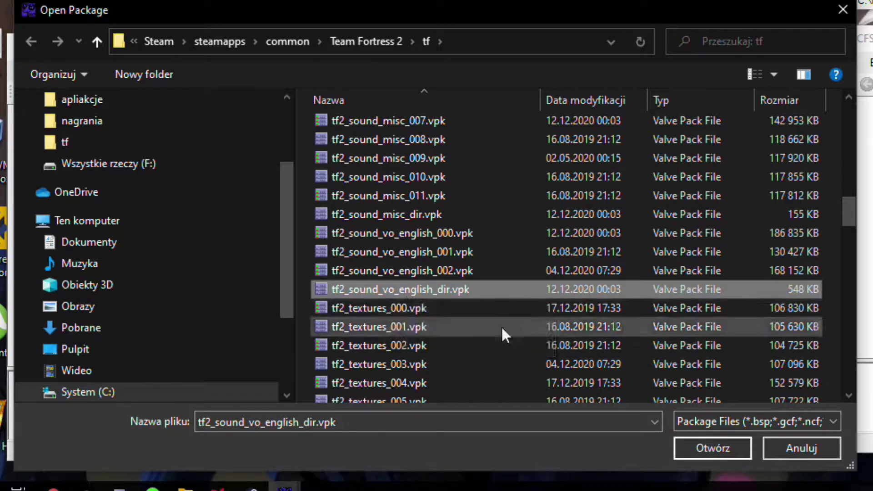
pyautogui.click(709, 448)
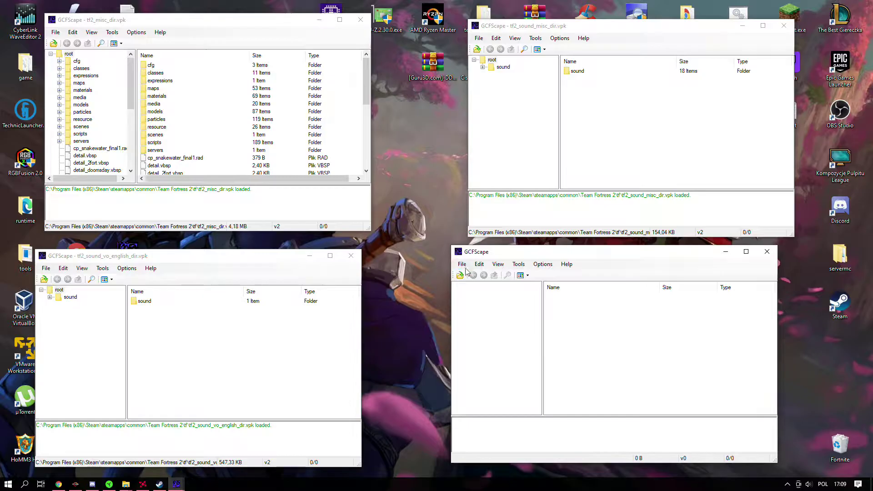
# - Open the tf2_textures_dir.vpk package in the remaining empty GCFScape window
pyautogui.click(462, 264)
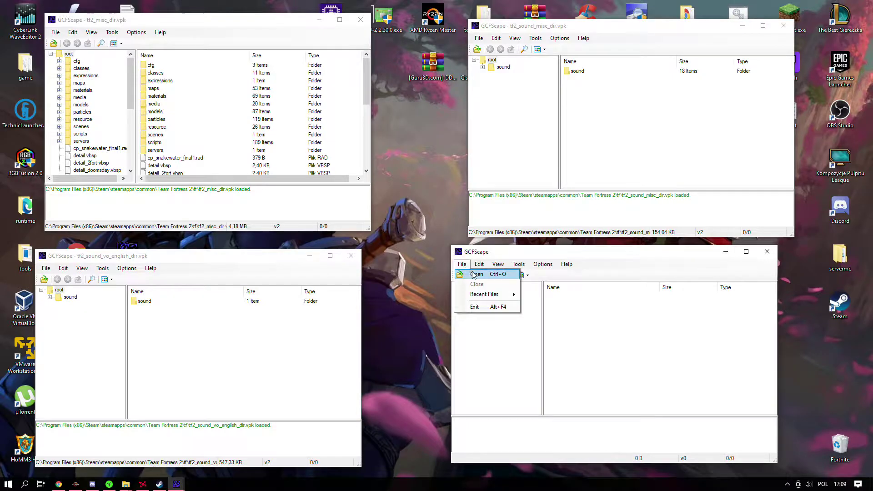
pyautogui.click(478, 275)
pyautogui.scroll(-20, 427, 303)
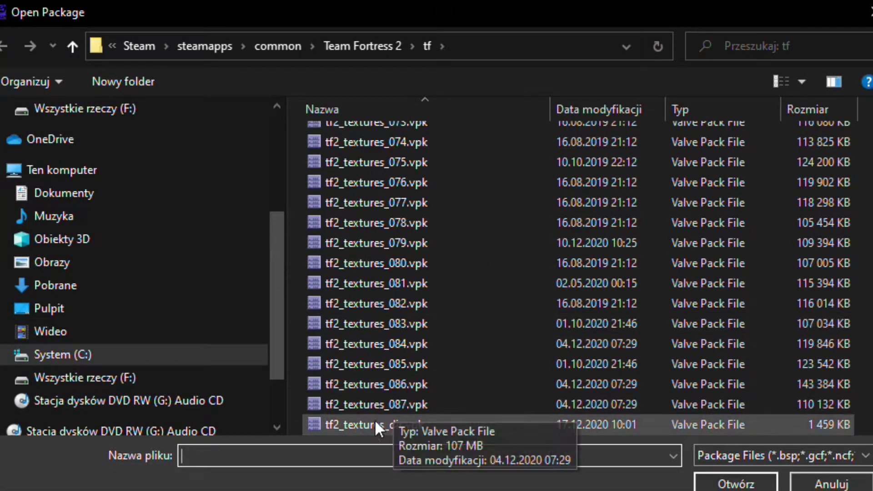
pyautogui.click(342, 427)
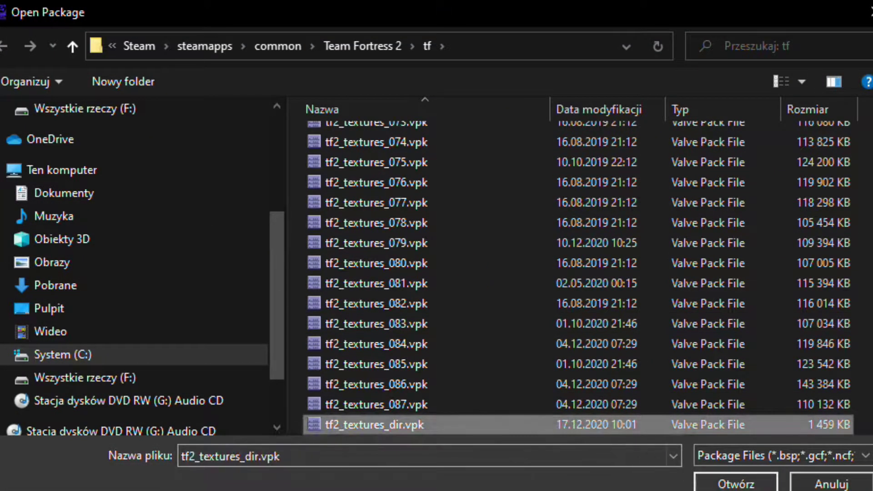
pyautogui.click(719, 484)
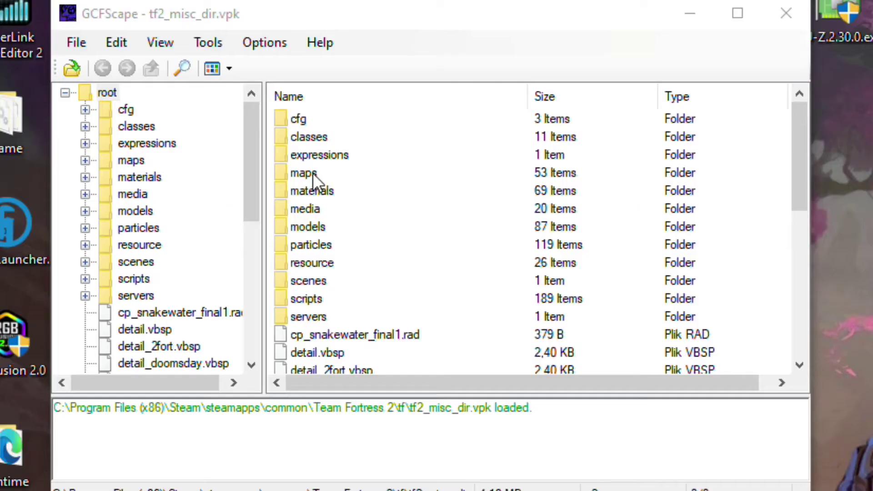
# - Select the maps, materials, models and particles folders of tf2_misc_dir.vpk and start extracting them
pyautogui.click(312, 173)
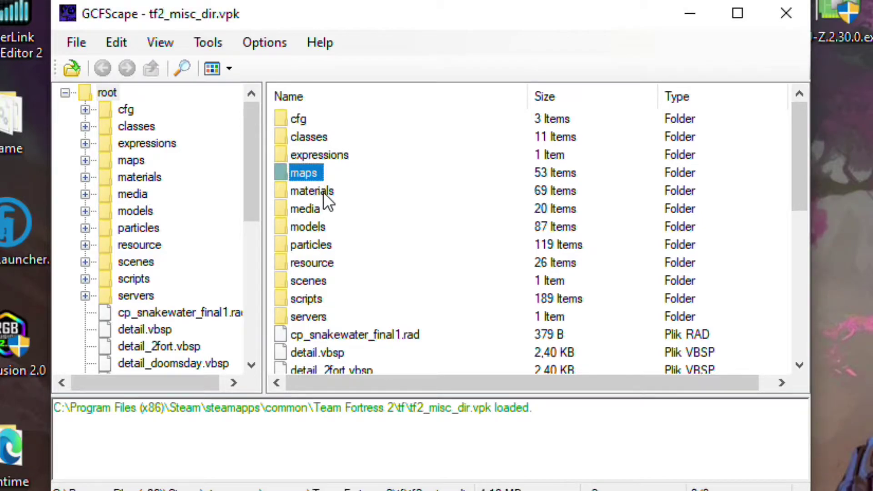
pyautogui.keyDown('ctrl'); pyautogui.click(323, 192); pyautogui.keyUp('ctrl')
pyautogui.keyDown('ctrl'); pyautogui.click(316, 228); pyautogui.keyUp('ctrl')
pyautogui.keyDown('ctrl'); pyautogui.click(319, 244); pyautogui.keyUp('ctrl')
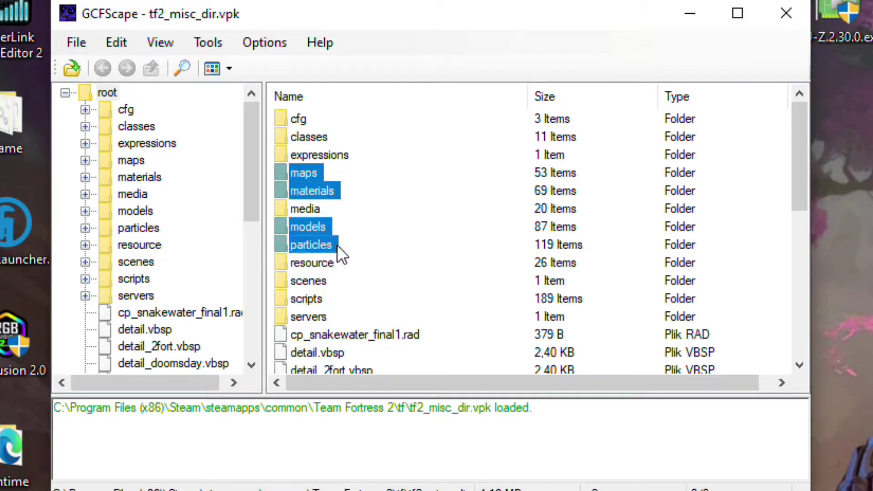
pyautogui.rightClick(337, 231)
pyautogui.click(368, 242)
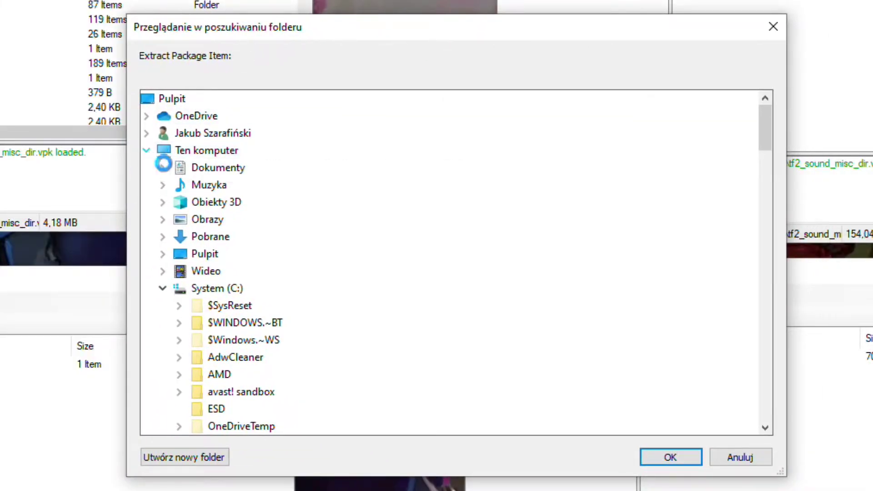
# - Browse the extraction destination tree through Ten komputer and System (C:) to Pliki programów (x86)
pyautogui.click(147, 151)
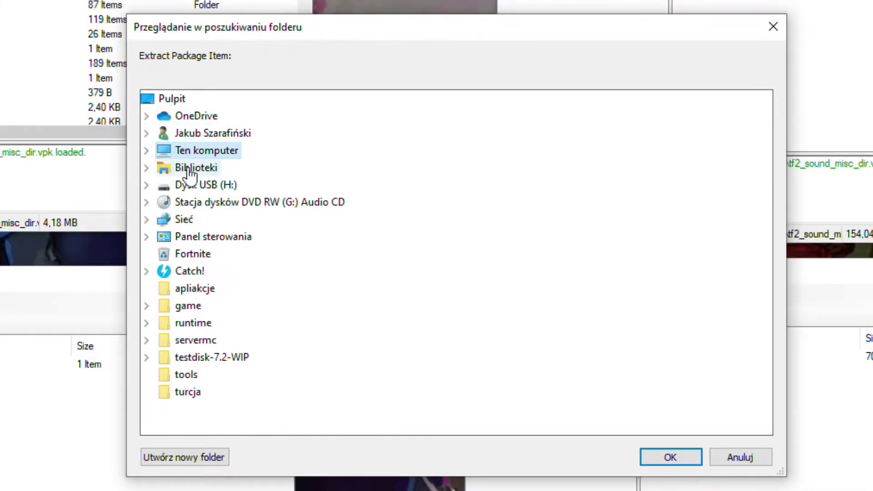
pyautogui.click(146, 150)
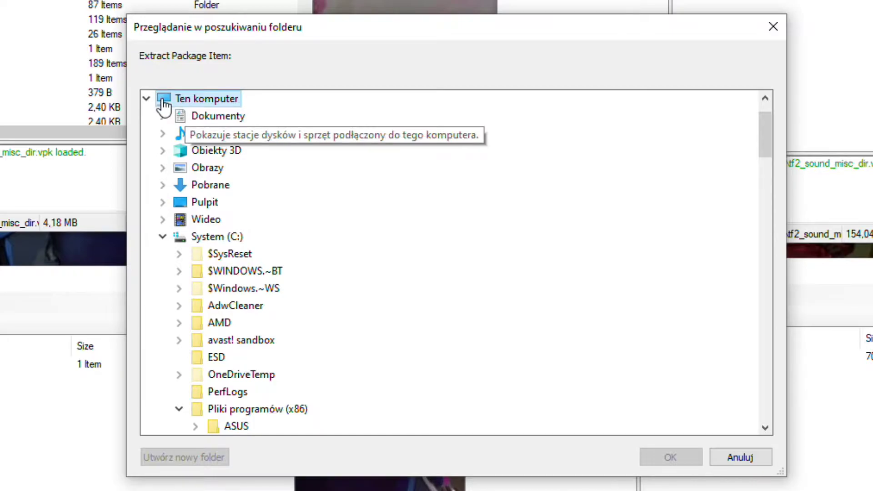
pyautogui.scroll(-1, 765, 134)
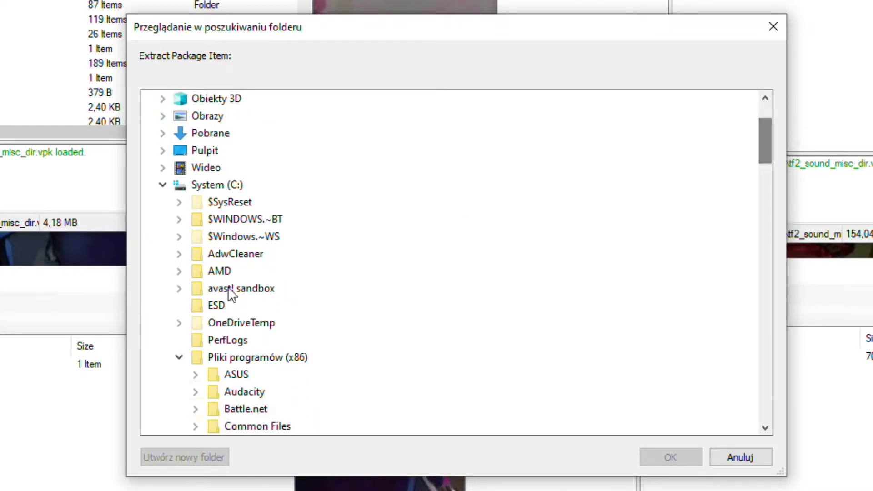
pyautogui.scroll(2, 225, 157)
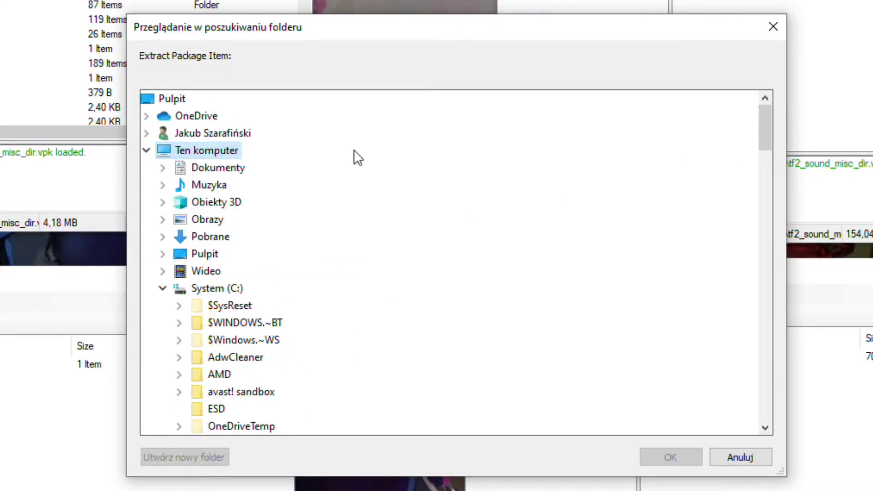
pyautogui.moveTo(756, 138)
pyautogui.mouseDown()
pyautogui.moveTo(756, 177)
pyautogui.moveTo(754, 156)
pyautogui.mouseUp()
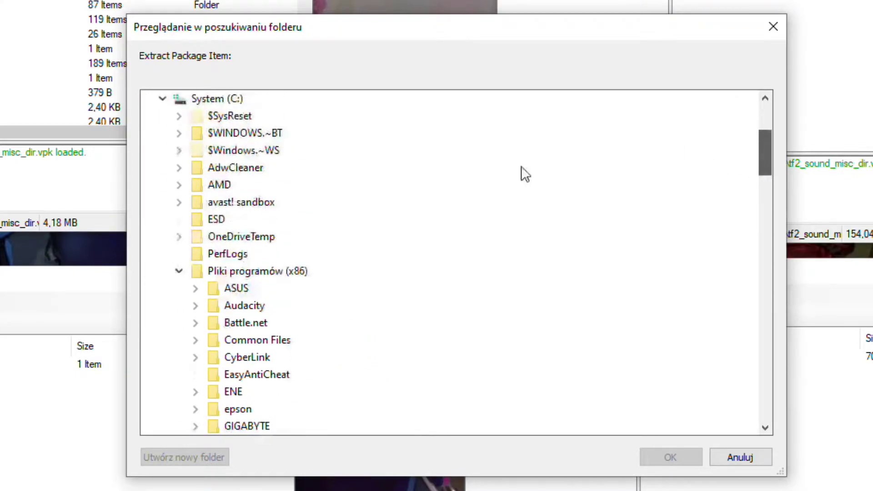
pyautogui.click(179, 271)
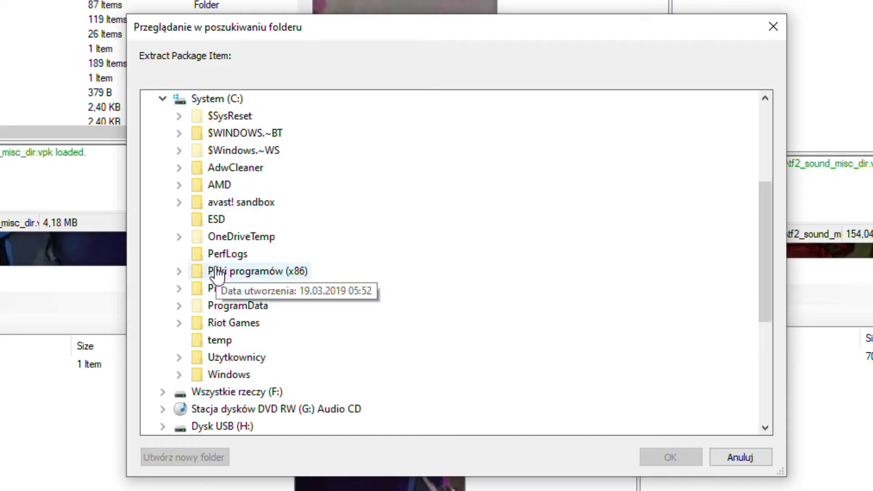
pyautogui.click(179, 270)
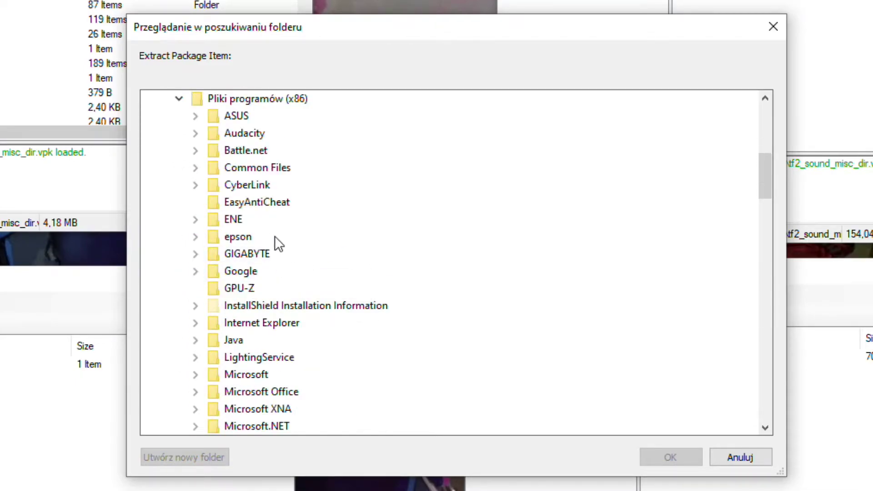
# - Expand Steam, steamapps and common in the extraction destination tree
pyautogui.scroll(-7, 263, 279)
pyautogui.scroll(-3, 266, 287)
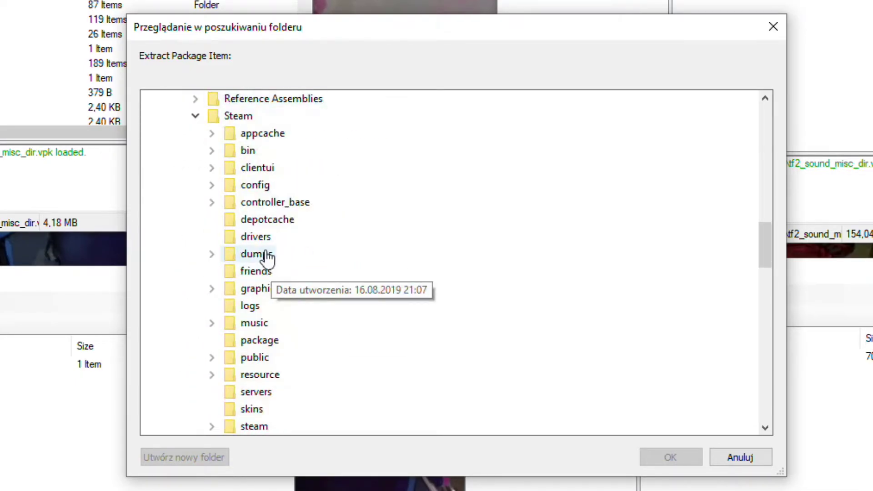
pyautogui.click(195, 116)
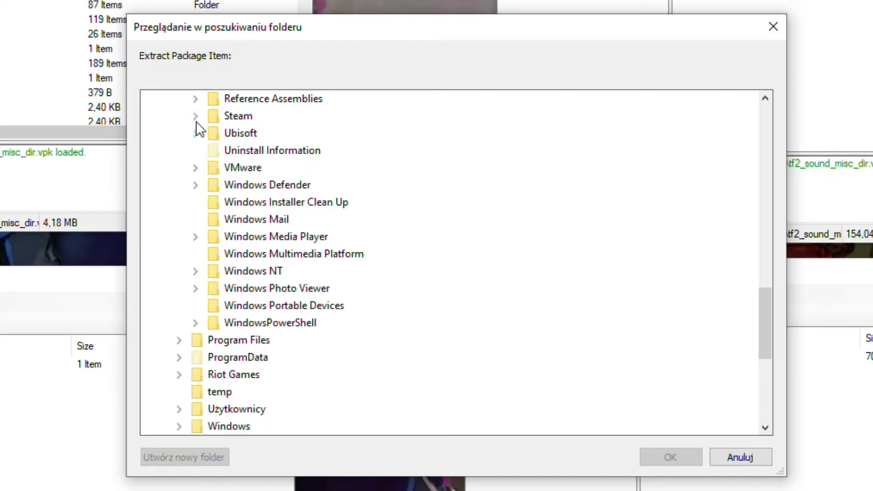
pyautogui.click(195, 115)
pyautogui.scroll(-3, 266, 172)
pyautogui.click(212, 253)
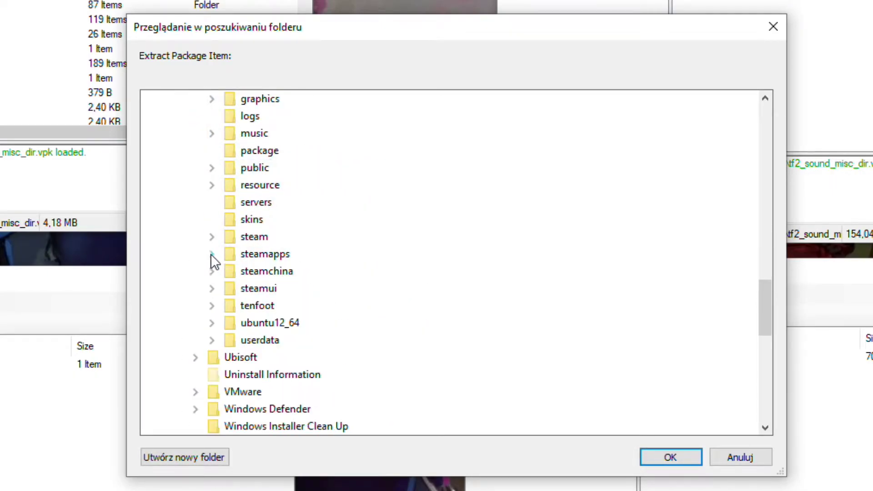
pyautogui.click(212, 254)
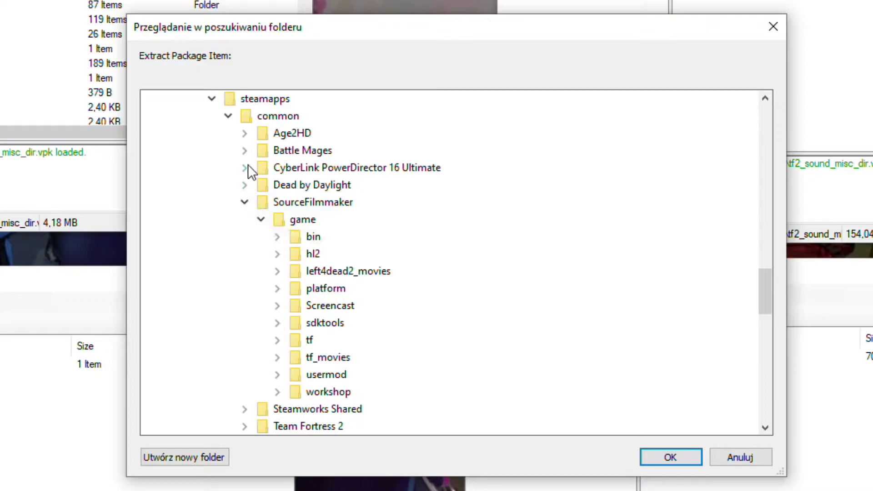
pyautogui.click(228, 117)
pyautogui.click(229, 117)
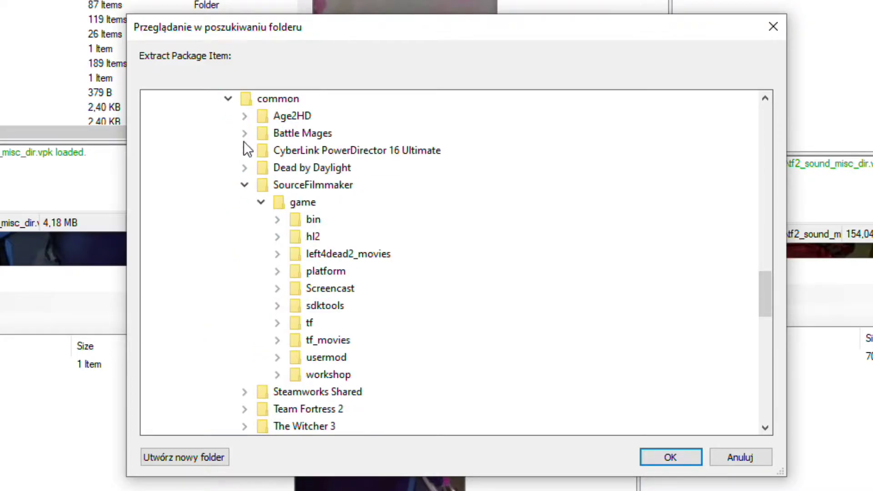
# - Choose the tf folder under SourceFilmmaker's game folder as the destination and extract the selected folders there
pyautogui.click(246, 186)
pyautogui.click(247, 185)
pyautogui.click(261, 203)
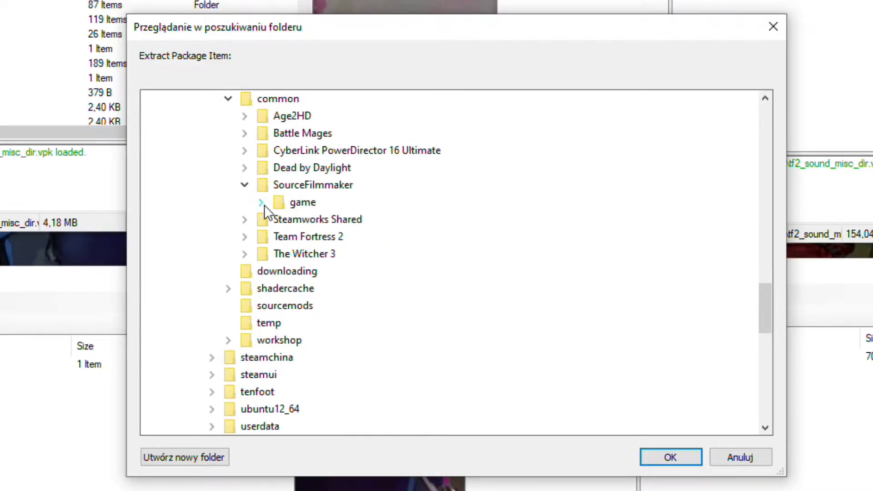
pyautogui.click(262, 201)
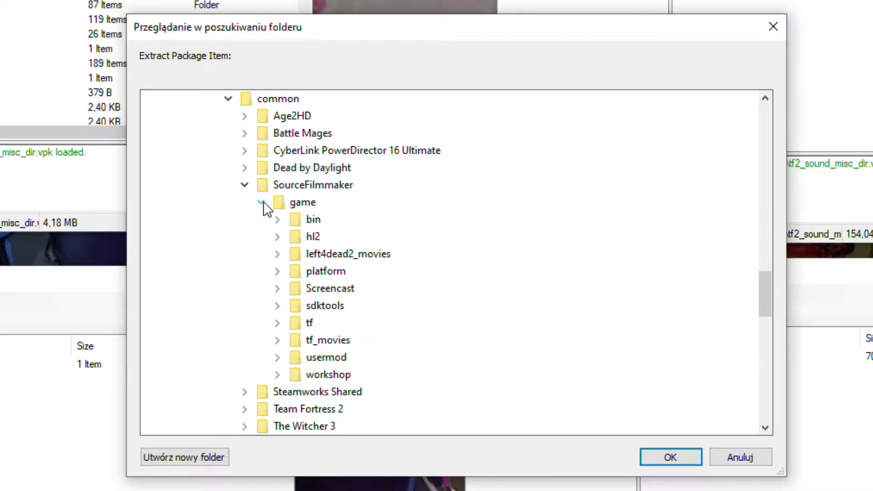
pyautogui.doubleClick(309, 323)
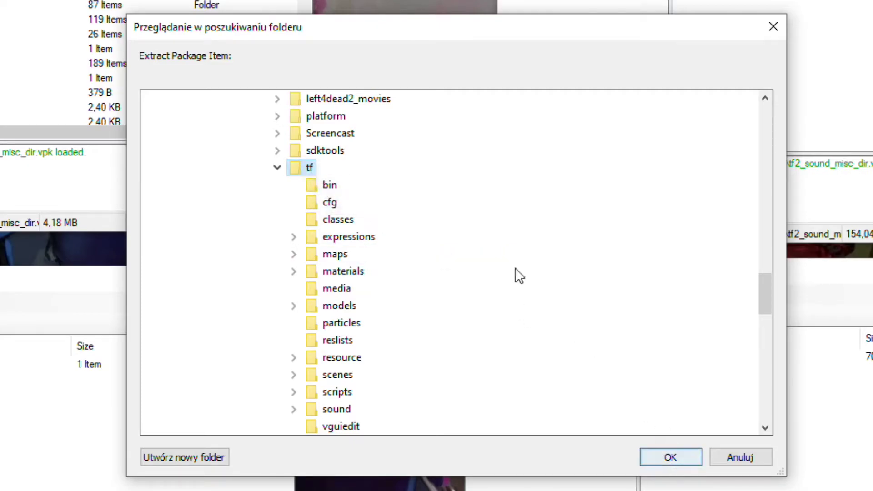
pyautogui.click(671, 456)
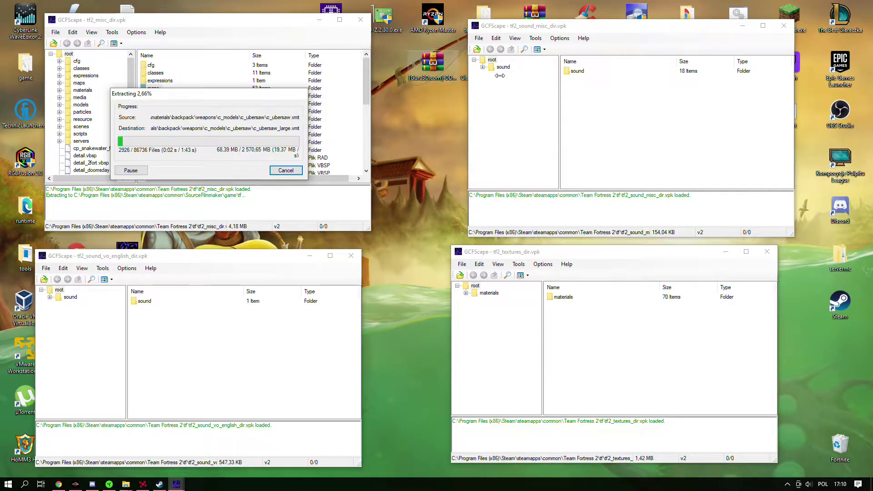
# - Extract the sound folder of tf2_sound_misc_dir.vpk to SourceFilmmaker's game\tf folder
pyautogui.click(577, 71)
pyautogui.rightClick(584, 71)
pyautogui.scroll(-15, 485, 284)
pyautogui.scroll(12, 477, 286)
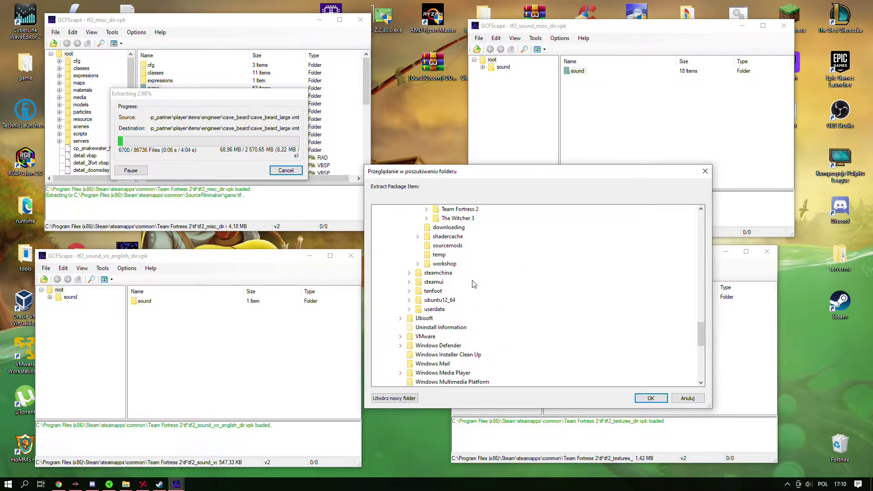
pyautogui.click(649, 399)
# - Extract the sound folder of tf2_sound_vo_english_dir.vpk to SourceFilmmaker's game\tf folder
pyautogui.click(142, 301)
pyautogui.rightClick(138, 300)
pyautogui.click(159, 303)
pyautogui.scroll(-15, 444, 301)
pyautogui.press('Right')
pyautogui.click(651, 398)
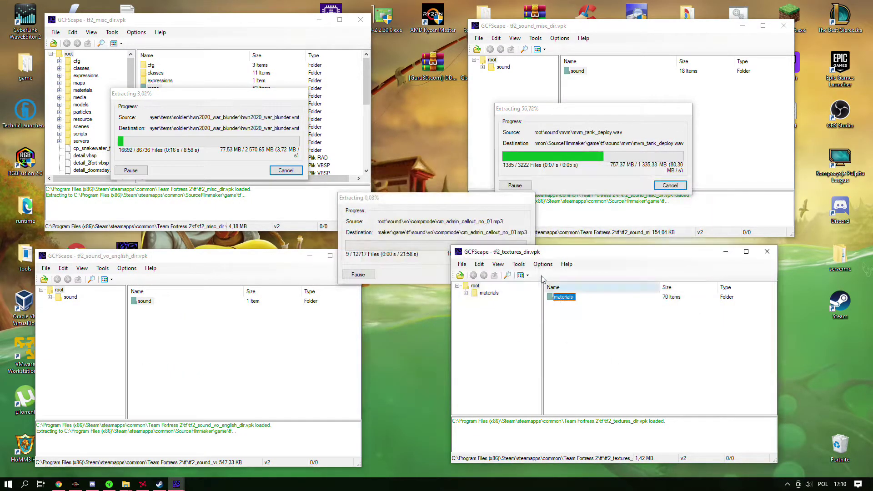
# - Extract the materials folder of tf2_textures_dir.vpk to SourceFilmmaker's game\tf folder
pyautogui.rightClick(493, 293)
pyautogui.click(545, 295)
pyautogui.scroll(-15, 467, 252)
pyautogui.doubleClick(467, 253)
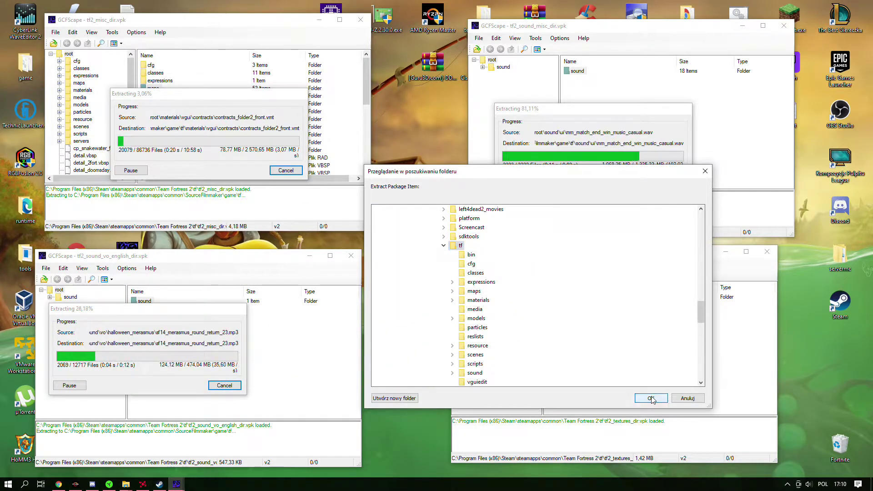
pyautogui.click(651, 399)
pyautogui.moveTo(559, 299); pyautogui.dragTo(623, 328)
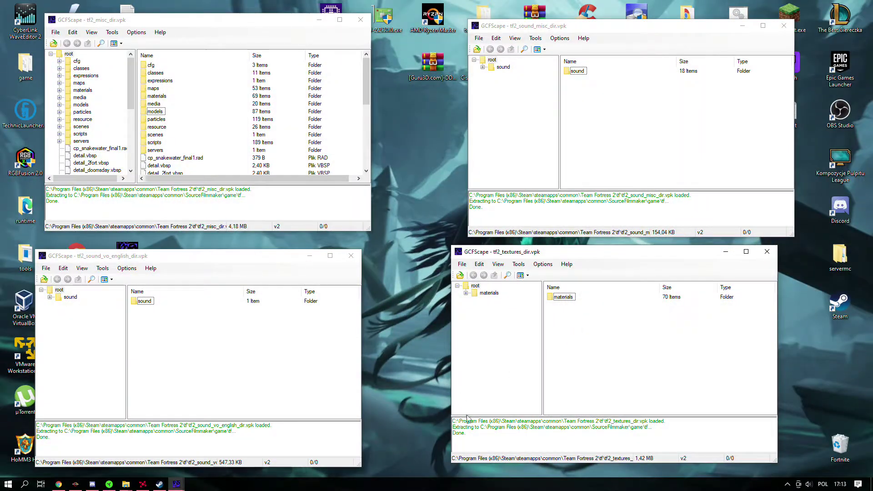
# - Check the extraction logs, close all four GCFScape windows and move the GCFScape shortcut beside VTFEdit on the desktop
pyautogui.click(496, 214)
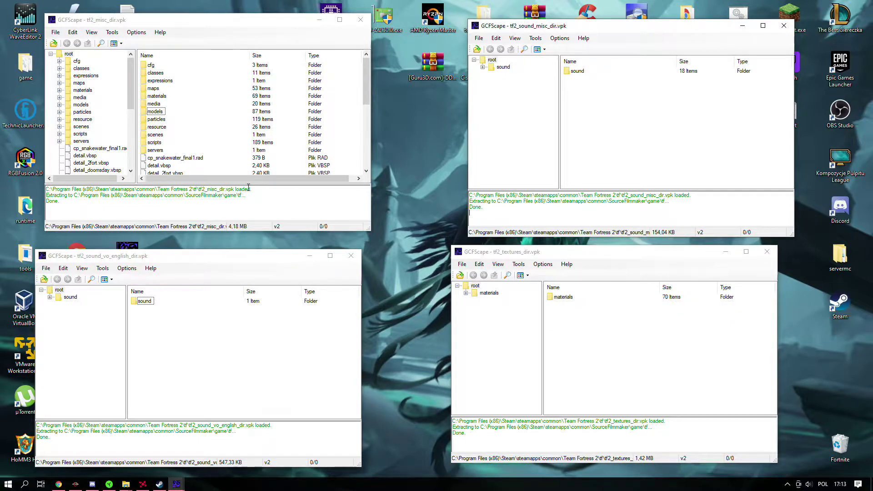
pyautogui.doubleClick(40, 437)
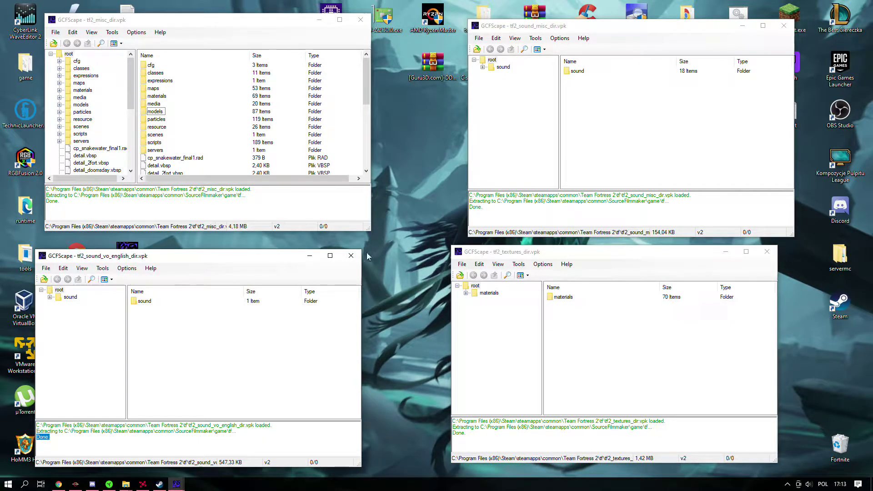
pyautogui.click(350, 255)
pyautogui.click(361, 20)
pyautogui.click(783, 26)
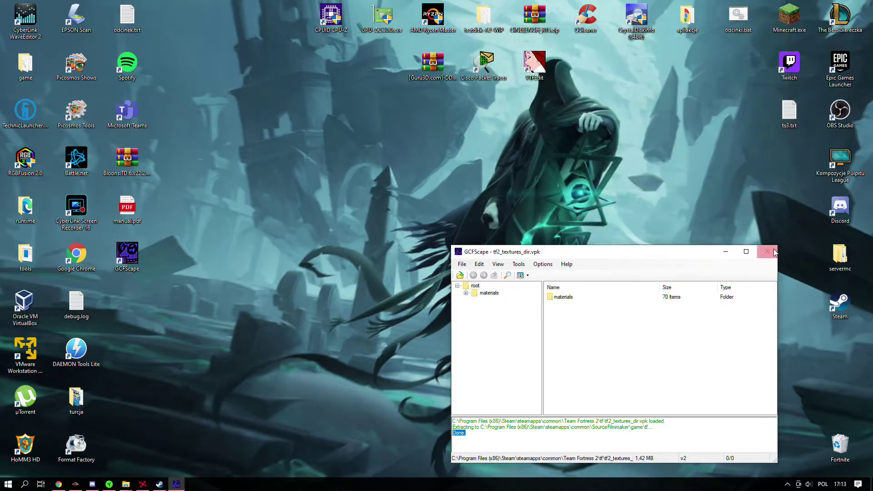
pyautogui.click(775, 252)
pyautogui.moveTo(150, 259); pyautogui.dragTo(329, 232)
pyautogui.moveTo(582, 68); pyautogui.dragTo(583, 69)
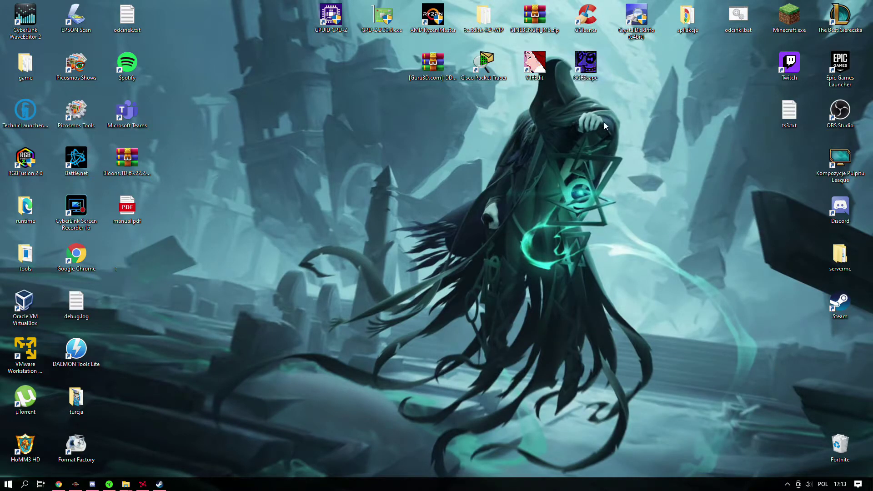
# - Switch to Steam and launch Source Filmmaker with the Launch Source Filmmaker option
pyautogui.doubleClick(840, 300)
pyautogui.click(311, 223)
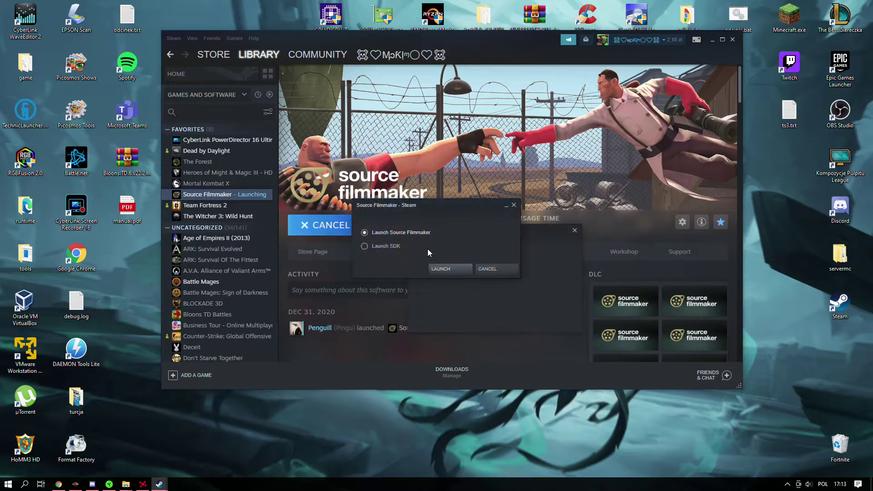
pyautogui.click(445, 270)
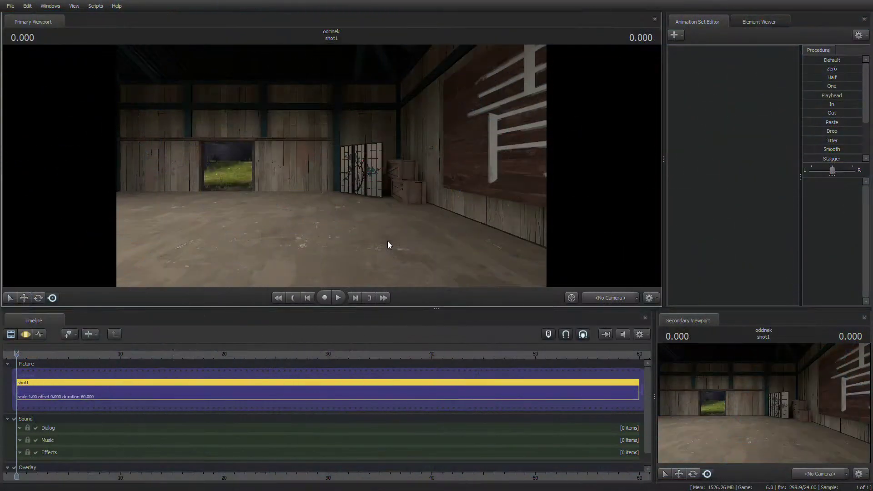
# - Start an animation set for a new model and filter the model list by dec20
pyautogui.moveTo(387, 241); pyautogui.dragTo(387, 241)
pyautogui.rightClick(750, 117)
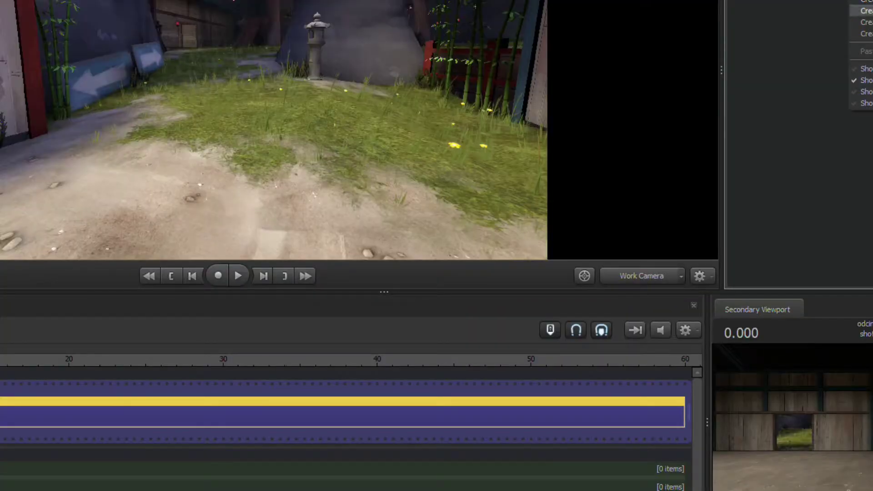
pyautogui.click(750, 124)
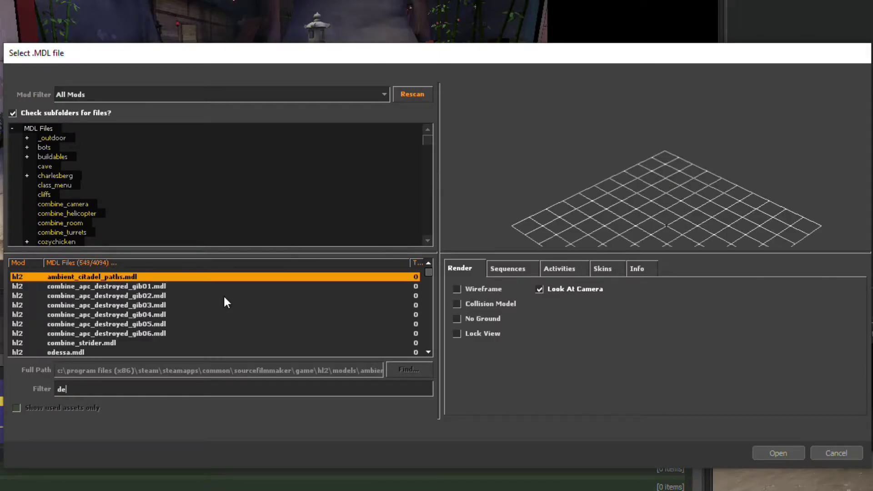
pyautogui.write('20')
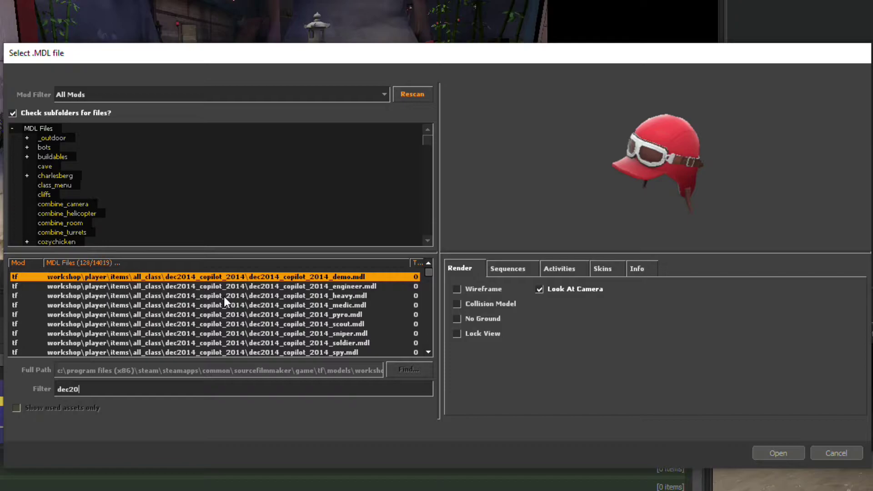
pyautogui.press('Down')
pyautogui.press('Down')
pyautogui.press('Down')
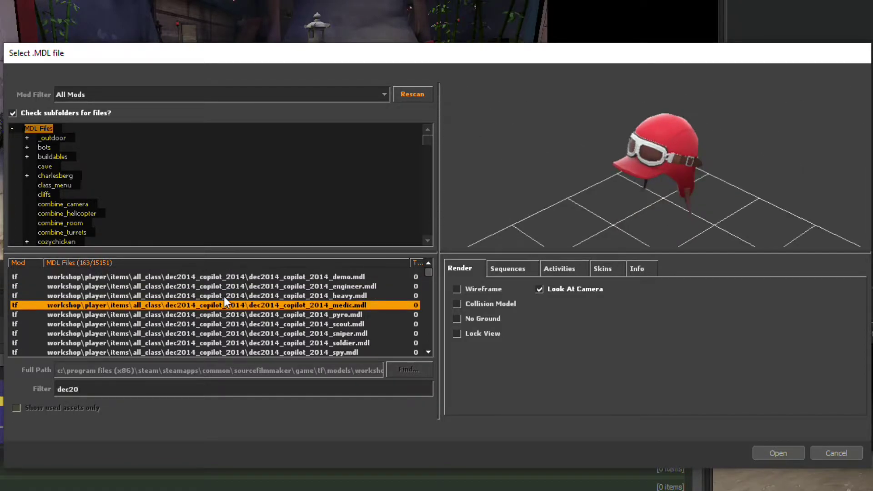
# - Try narrowing the model filter to dec2020 and restore it to dec20
pyautogui.write('20')
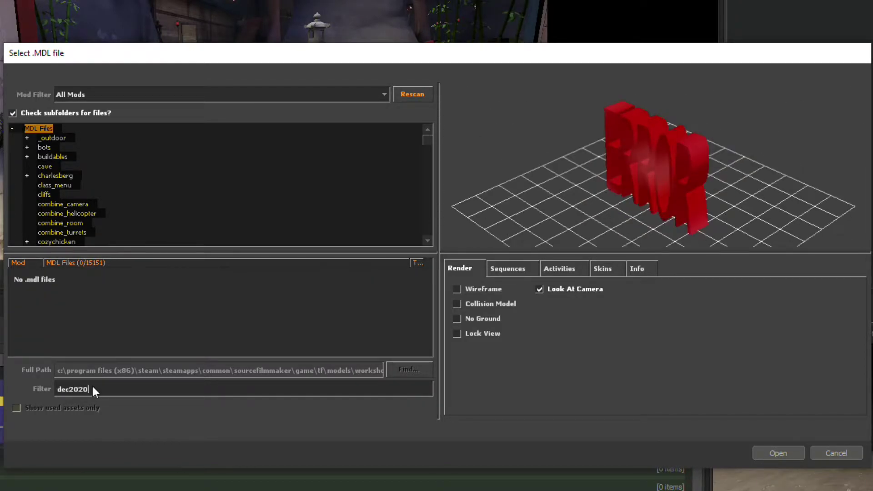
pyautogui.click(94, 263)
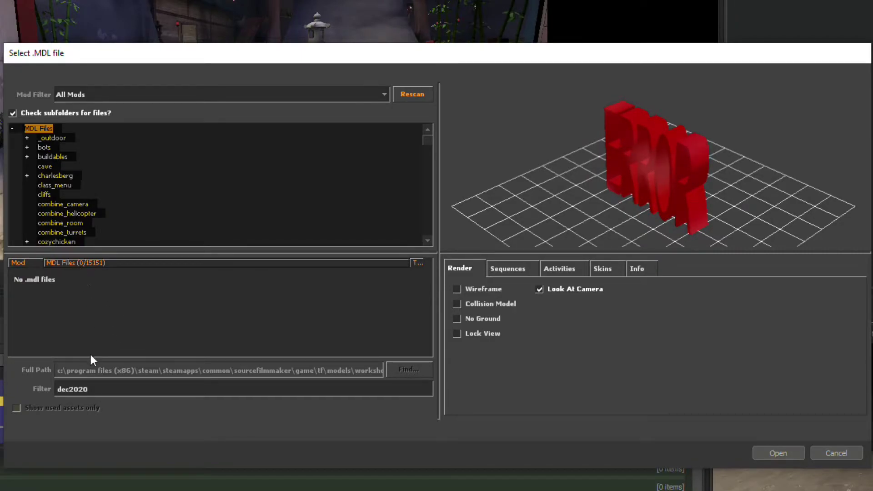
pyautogui.press('BackSpace')
pyautogui.press('BackSpace')
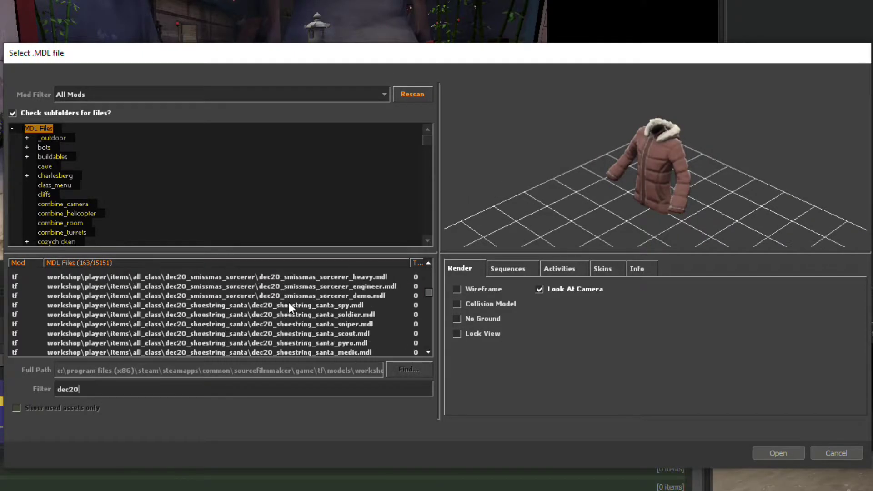
# - Preview the dec20 all-class workshop cosmetics one after another, including the reindoonibeanie, professionals_pom_pom and particulate_protector models
pyautogui.click(200, 289)
pyautogui.scroll(-5, 261, 286)
pyautogui.click(220, 296)
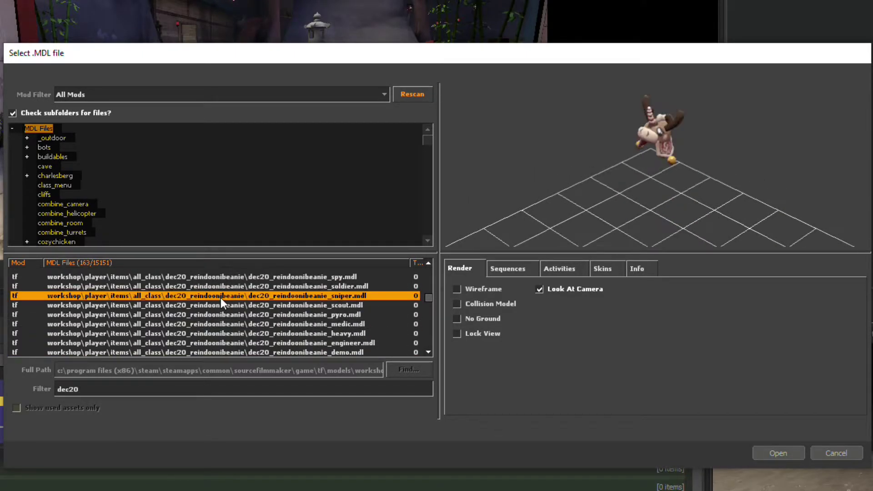
pyautogui.scroll(1, 222, 298)
pyautogui.press('Up')
pyautogui.press('Up')
pyautogui.press('Up')
pyautogui.press('Up')
pyautogui.press('Up')
pyautogui.press('Up')
pyautogui.scroll(2, 210, 304)
pyautogui.scroll(3, 210, 303)
pyautogui.click(296, 310)
pyautogui.press('Down')
pyautogui.press('Down')
pyautogui.press('Down')
pyautogui.press('Down')
pyautogui.press('Down')
pyautogui.press('Down')
pyautogui.press('Down')
pyautogui.press('Down')
pyautogui.press('Down')
pyautogui.press('Down')
pyautogui.press('Down')
pyautogui.press('Down')
pyautogui.press('Down')
pyautogui.press('Down')
pyautogui.press('Down')
pyautogui.press('Down')
pyautogui.press('Down')
pyautogui.press('Down')
pyautogui.press('Down')
pyautogui.press('Down')
pyautogui.press('Down')
pyautogui.press('Down')
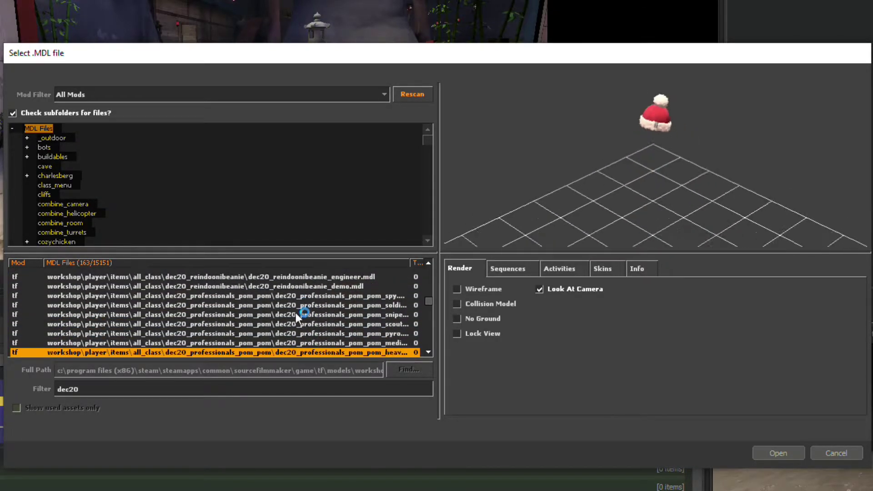
pyautogui.press('Down')
pyautogui.press('Down')
pyautogui.press('Down')
pyautogui.press('Down')
pyautogui.press('Down')
pyautogui.press('Down')
pyautogui.press('Down')
pyautogui.press('Down')
pyautogui.press('Down')
pyautogui.press('Down')
pyautogui.press('Down')
pyautogui.press('Down')
pyautogui.press('Down')
pyautogui.press('Down')
pyautogui.press('Down')
pyautogui.press('Down')
pyautogui.press('Down')
pyautogui.press('Down')
pyautogui.press('Down')
pyautogui.press('Down')
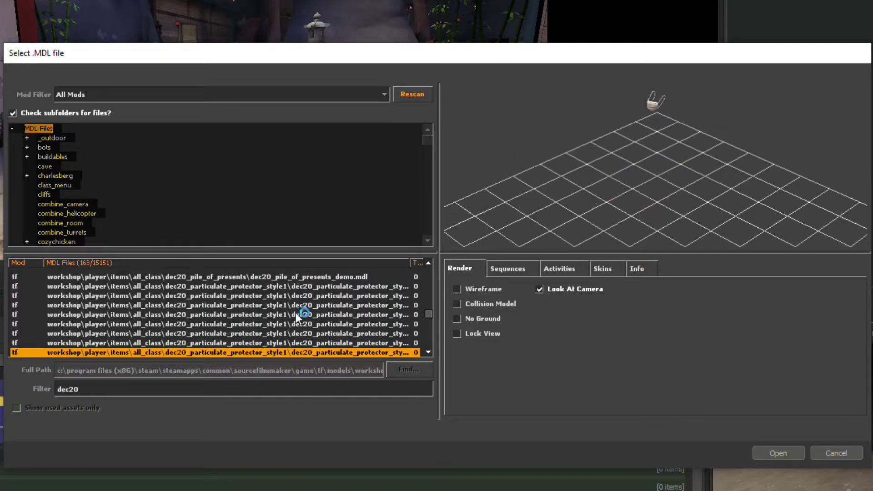
pyautogui.press('Down')
pyautogui.press('Down')
pyautogui.press('Down')
pyautogui.press('Down')
pyautogui.press('Down')
pyautogui.press('Down')
pyautogui.press('Down')
pyautogui.press('Down')
pyautogui.press('Down')
pyautogui.press('Down')
pyautogui.press('Down')
# - Add the dec20_particulate_protector_scout.mdl model to the shot
pyautogui.press('Up')
pyautogui.press('Up')
pyautogui.press('Up')
pyautogui.press('Up')
pyautogui.press('Up')
pyautogui.press('Up')
pyautogui.press('Up')
pyautogui.press('Up')
pyautogui.press('Up')
pyautogui.press('Up')
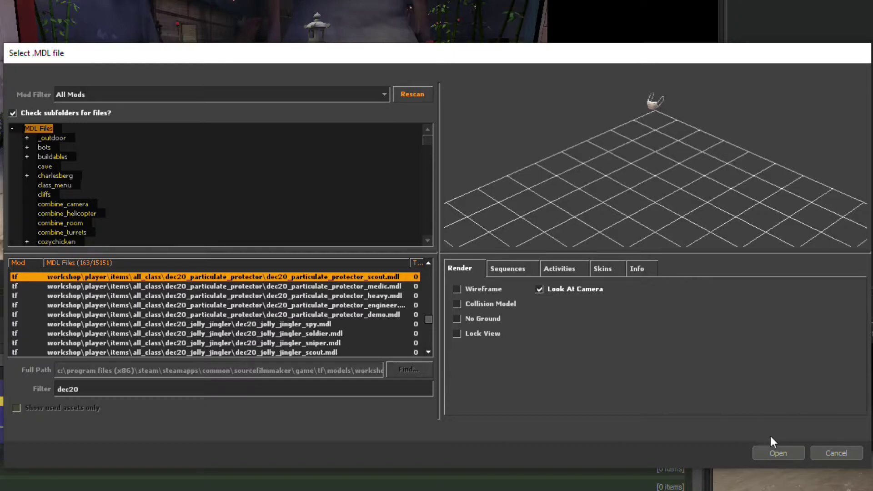
pyautogui.click(778, 452)
# - Create an animation set for the player\engineer.mdl model, filtering the model list by engine
pyautogui.moveTo(331, 166); pyautogui.dragTo(255, 166)
pyautogui.rightClick(765, 126)
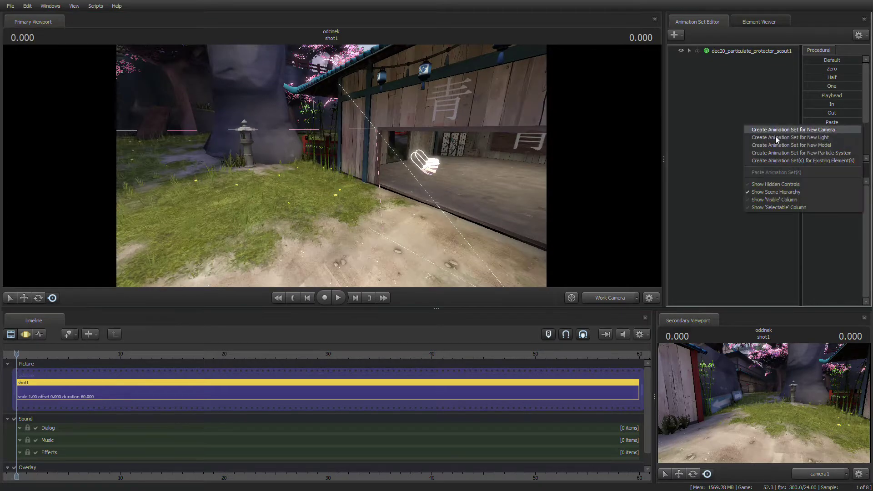
pyautogui.click(783, 145)
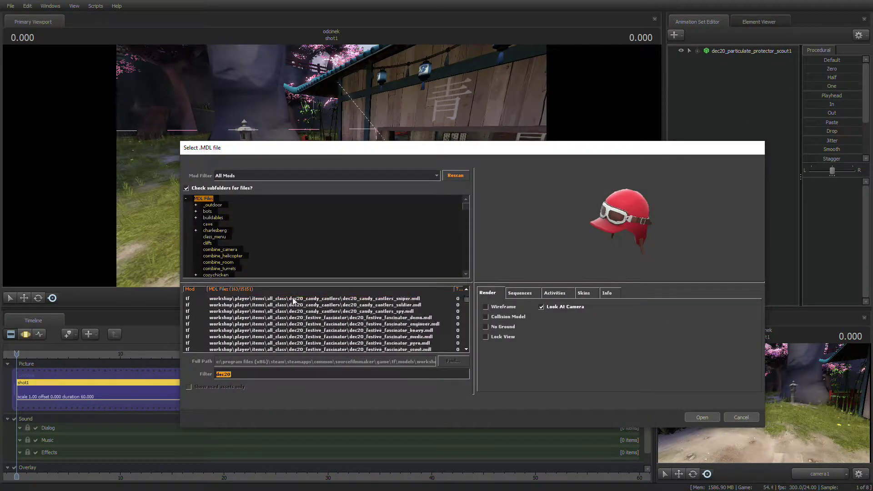
pyautogui.write('engine')
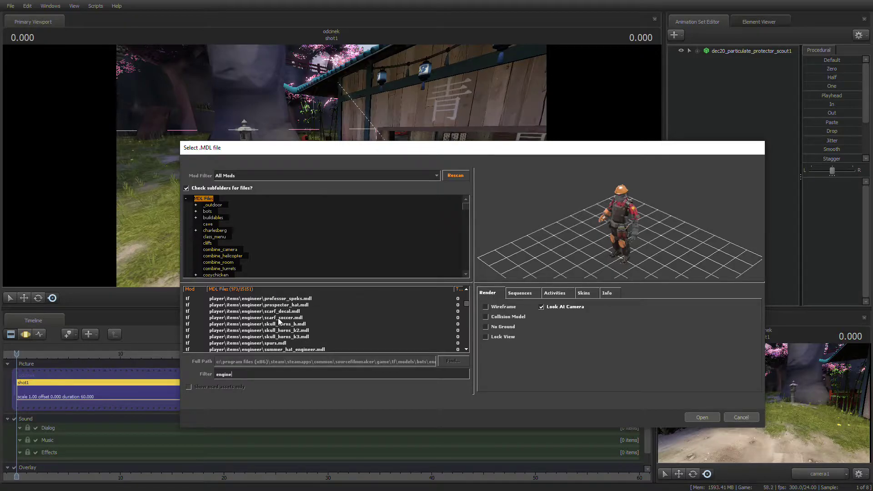
pyautogui.click(276, 343)
pyautogui.scroll(-3, 278, 343)
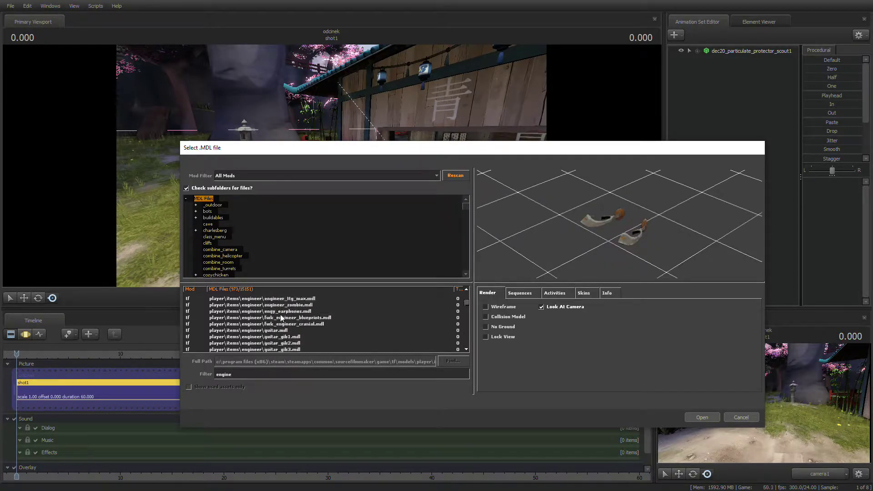
pyautogui.scroll(5, 278, 313)
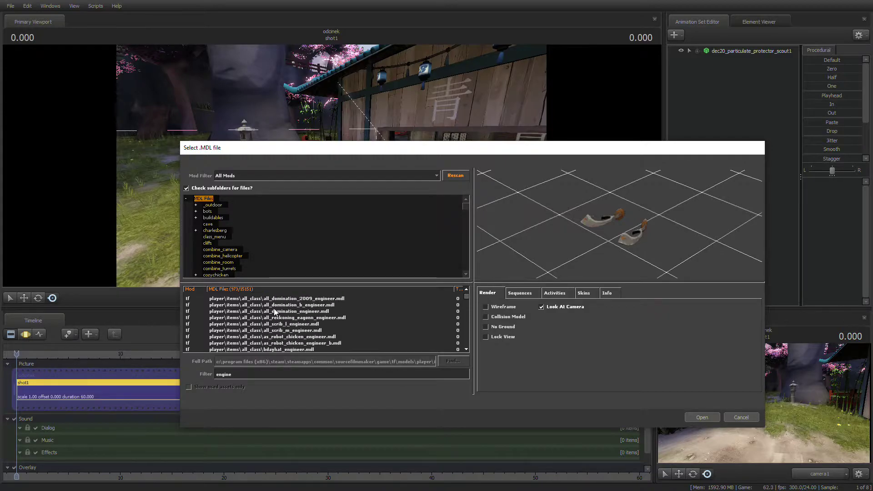
pyautogui.scroll(-1, 240, 323)
pyautogui.click(209, 318)
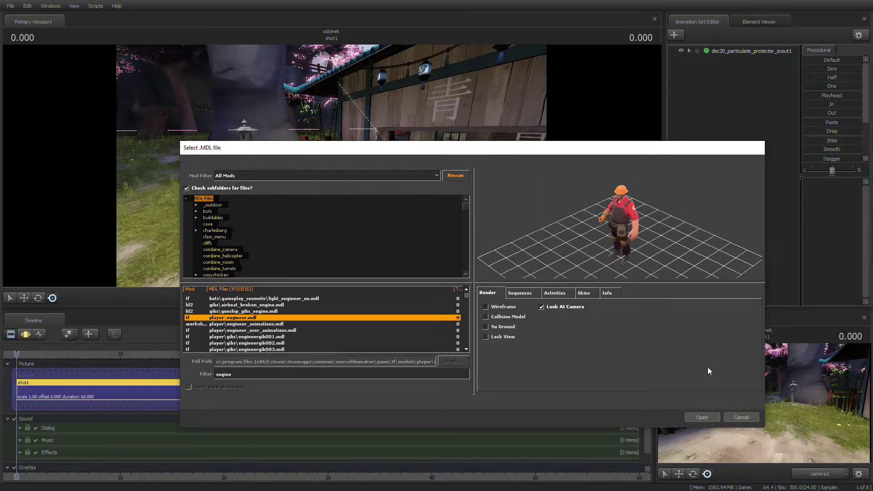
pyautogui.click(700, 417)
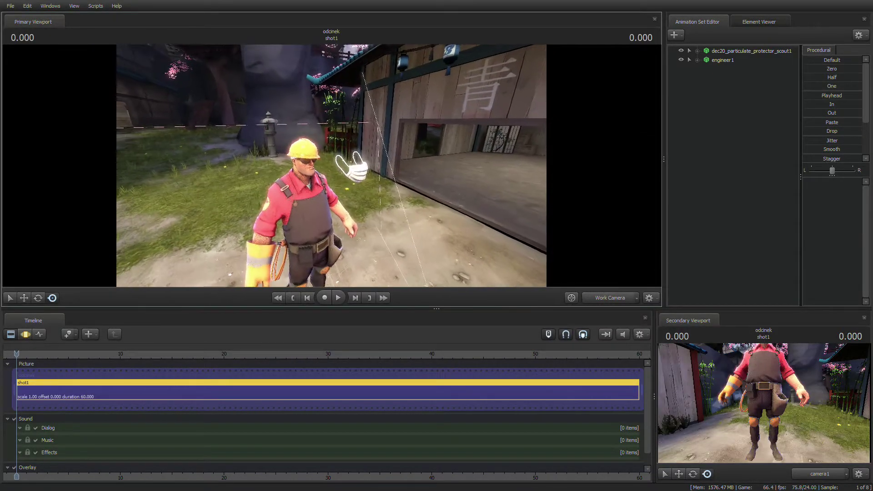
# - Lock the particulate protector's Body bones, through bip_head, to the engineer's matching Body bones
pyautogui.moveTo(697, 57); pyautogui.dragTo(711, 48)
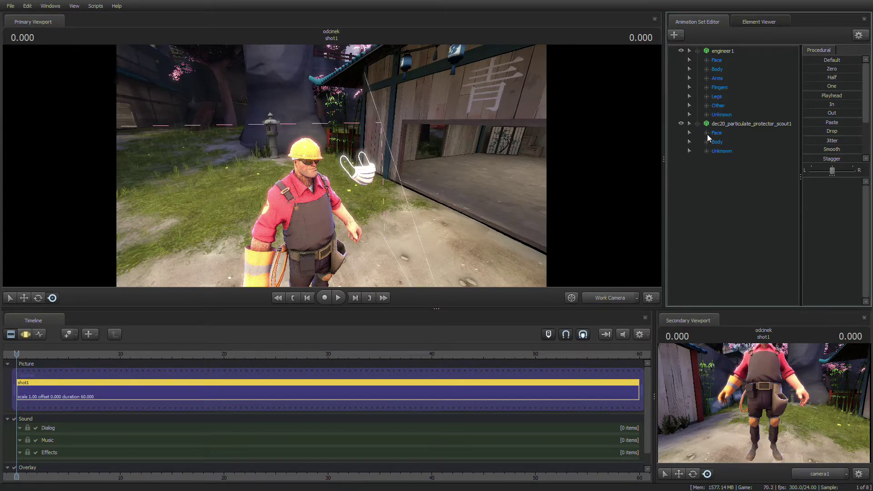
pyautogui.click(706, 69)
pyautogui.moveTo(742, 80); pyautogui.dragTo(736, 233)
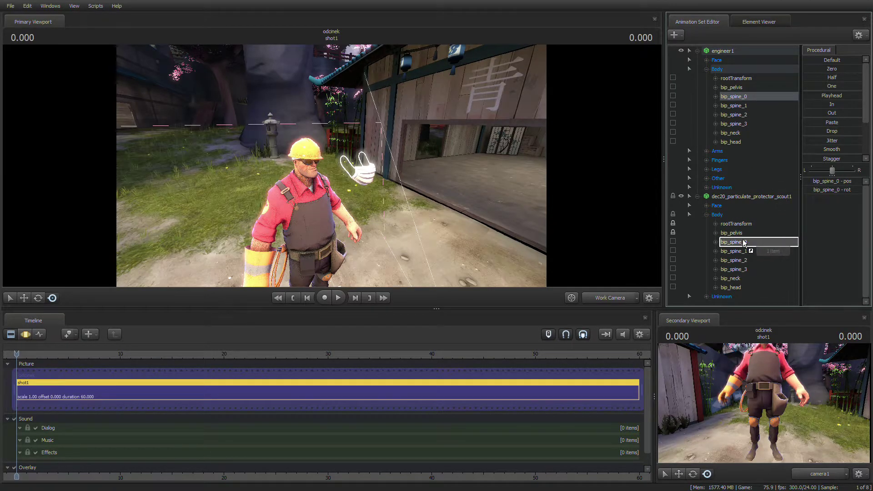
pyautogui.moveTo(746, 109); pyautogui.dragTo(747, 257)
pyautogui.moveTo(749, 117); pyautogui.dragTo(746, 263)
pyautogui.moveTo(739, 144); pyautogui.dragTo(746, 286)
# - Apply the Zero preset to the whole particulate protector animation set in the Motion Editor to snap it onto the engineer
pyautogui.click(725, 197)
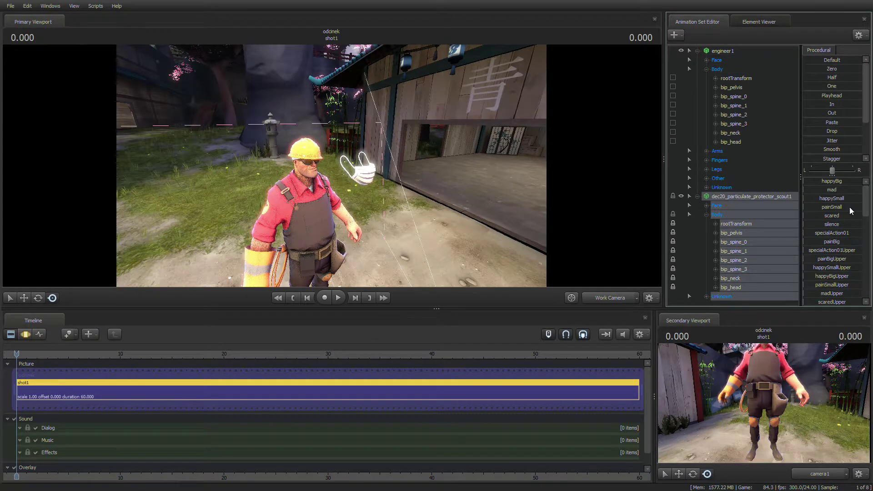
pyautogui.click(28, 336)
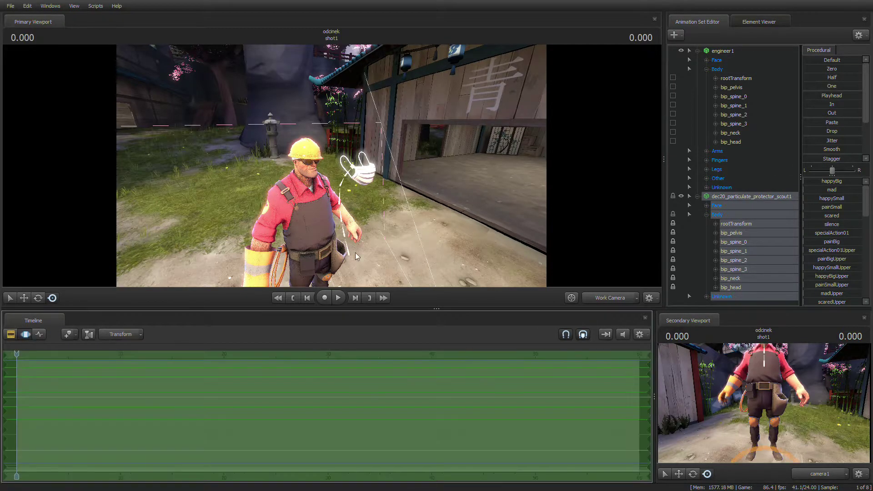
pyautogui.click(831, 69)
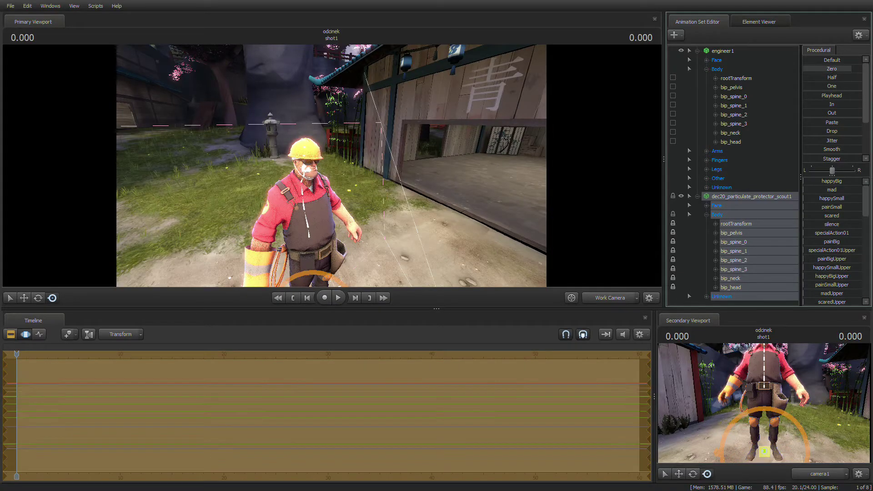
pyautogui.scroll(5, 331, 165)
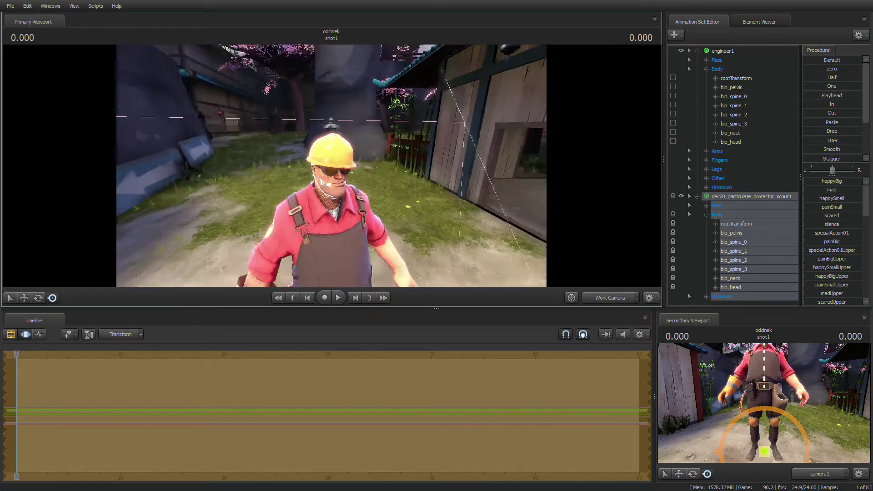